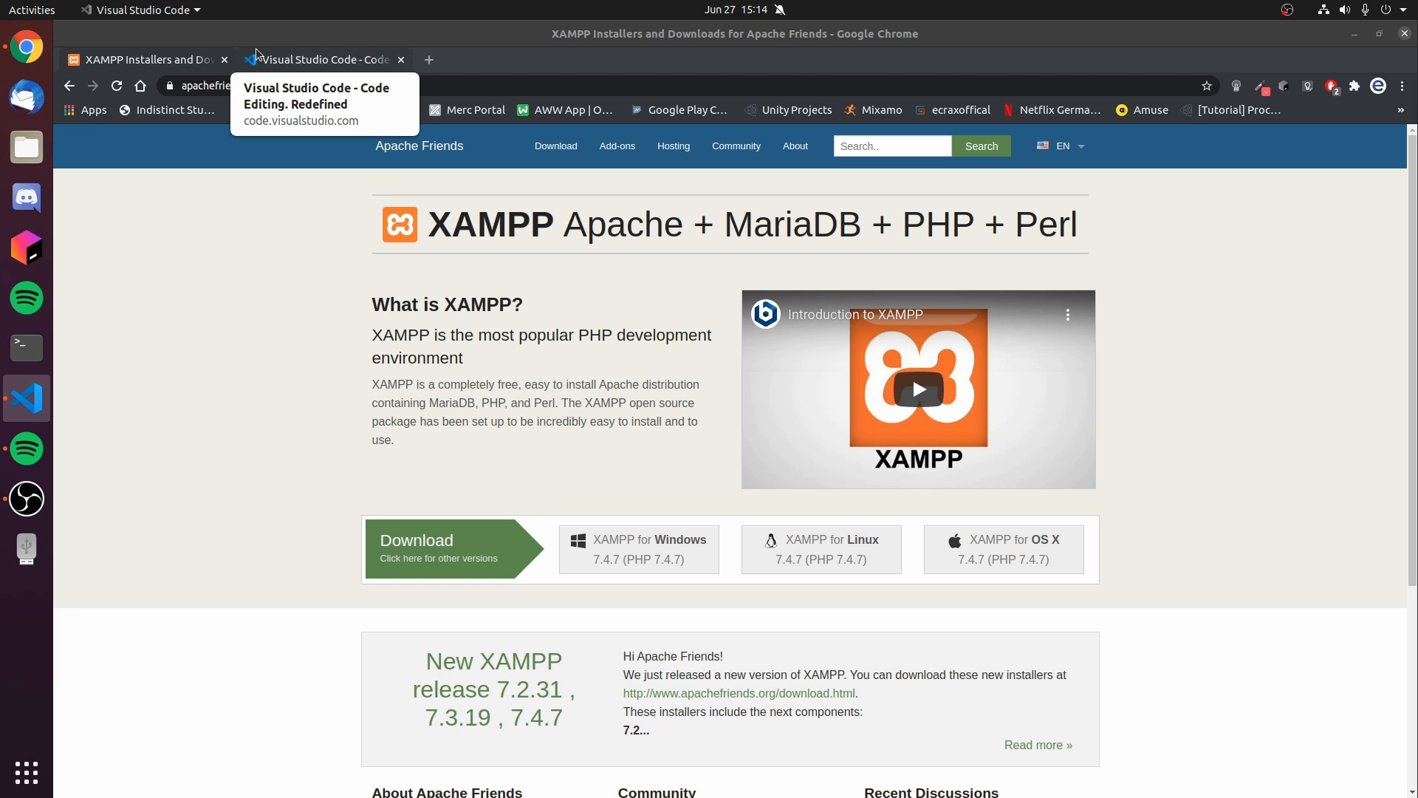
- Open the Visual Studio Code website and go to its downloads for other platforms
{"action": "left_click", "coordinate": [326, 62]}
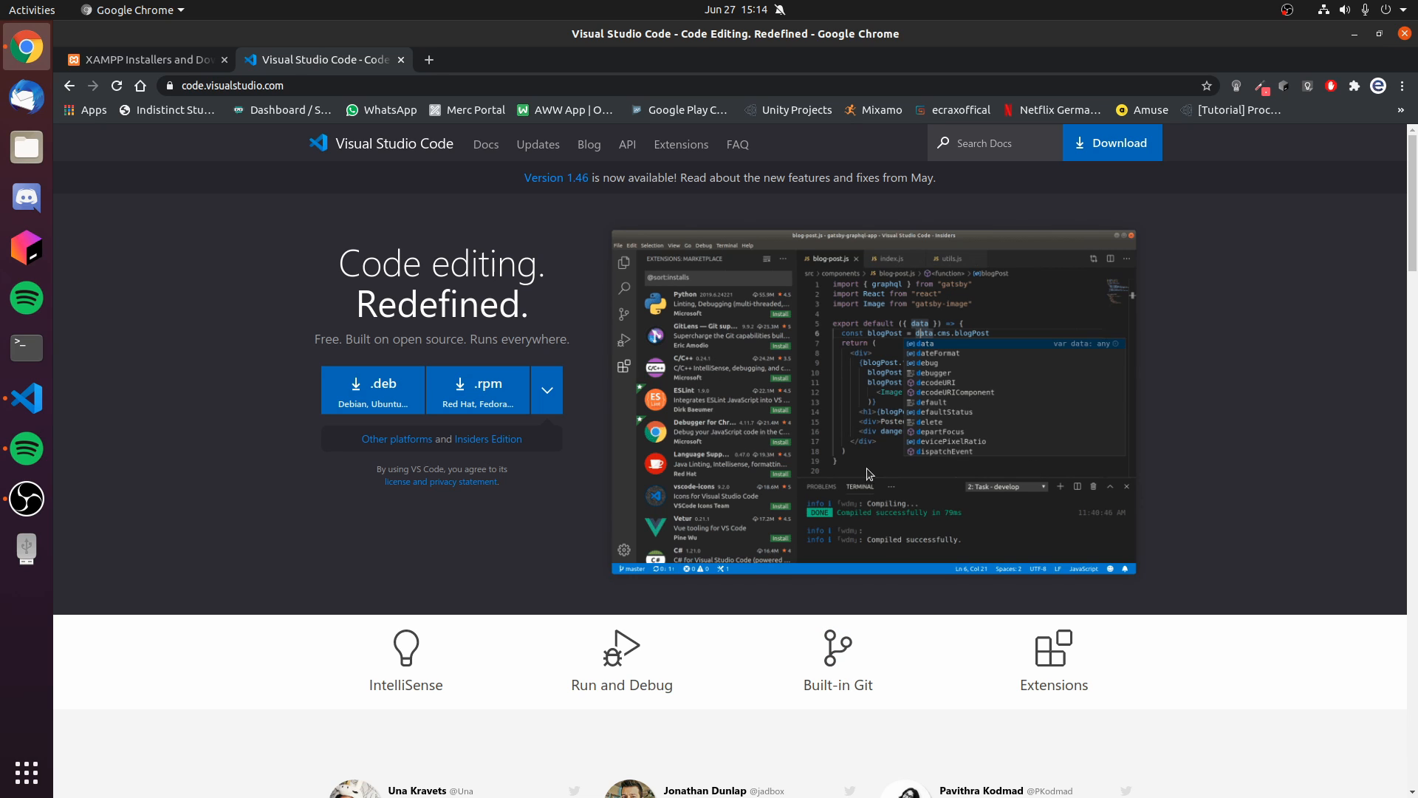
{"action": "scroll", "coordinate": [747, 479], "scroll_direction": "down", "scroll_amount": 3}
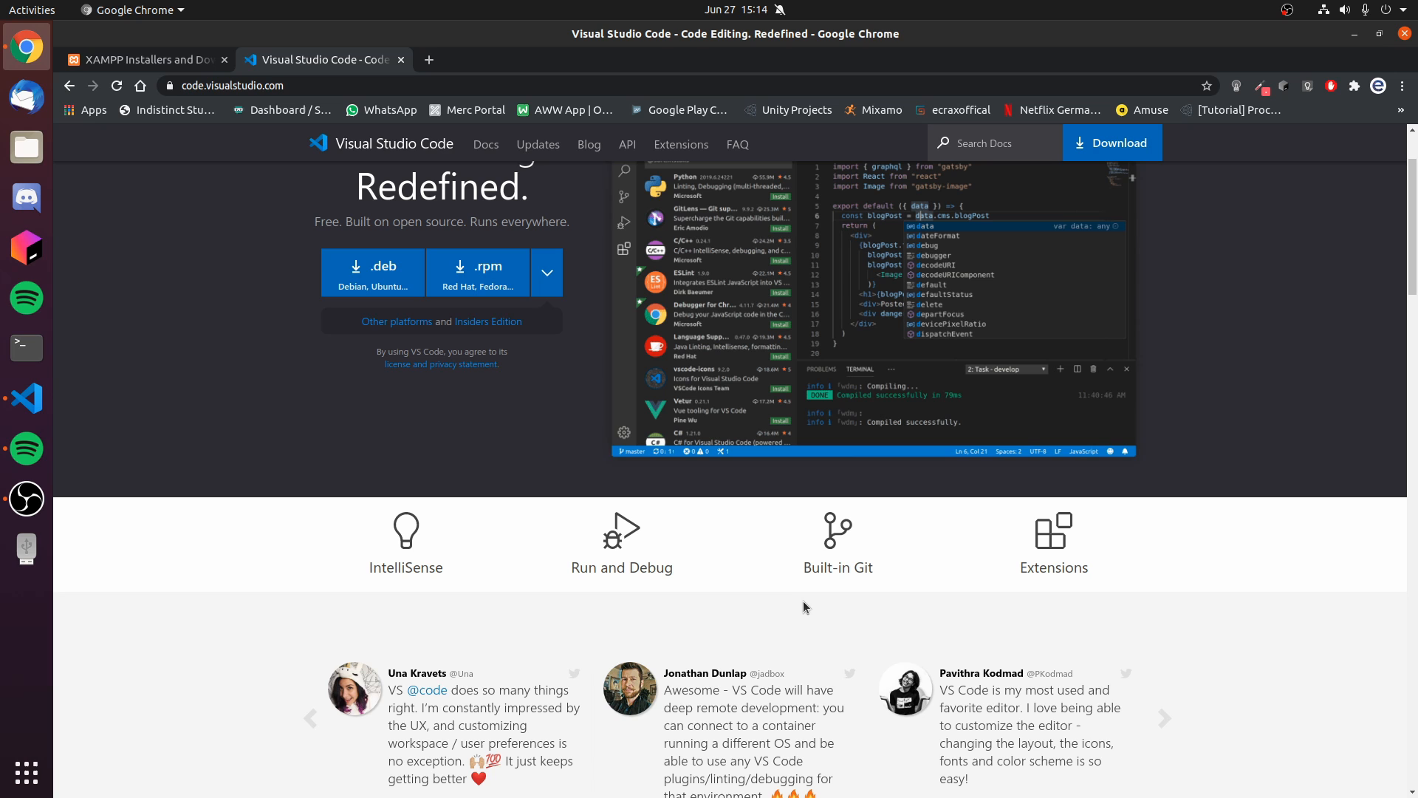
{"action": "scroll", "coordinate": [804, 601], "scroll_direction": "up", "scroll_amount": 2}
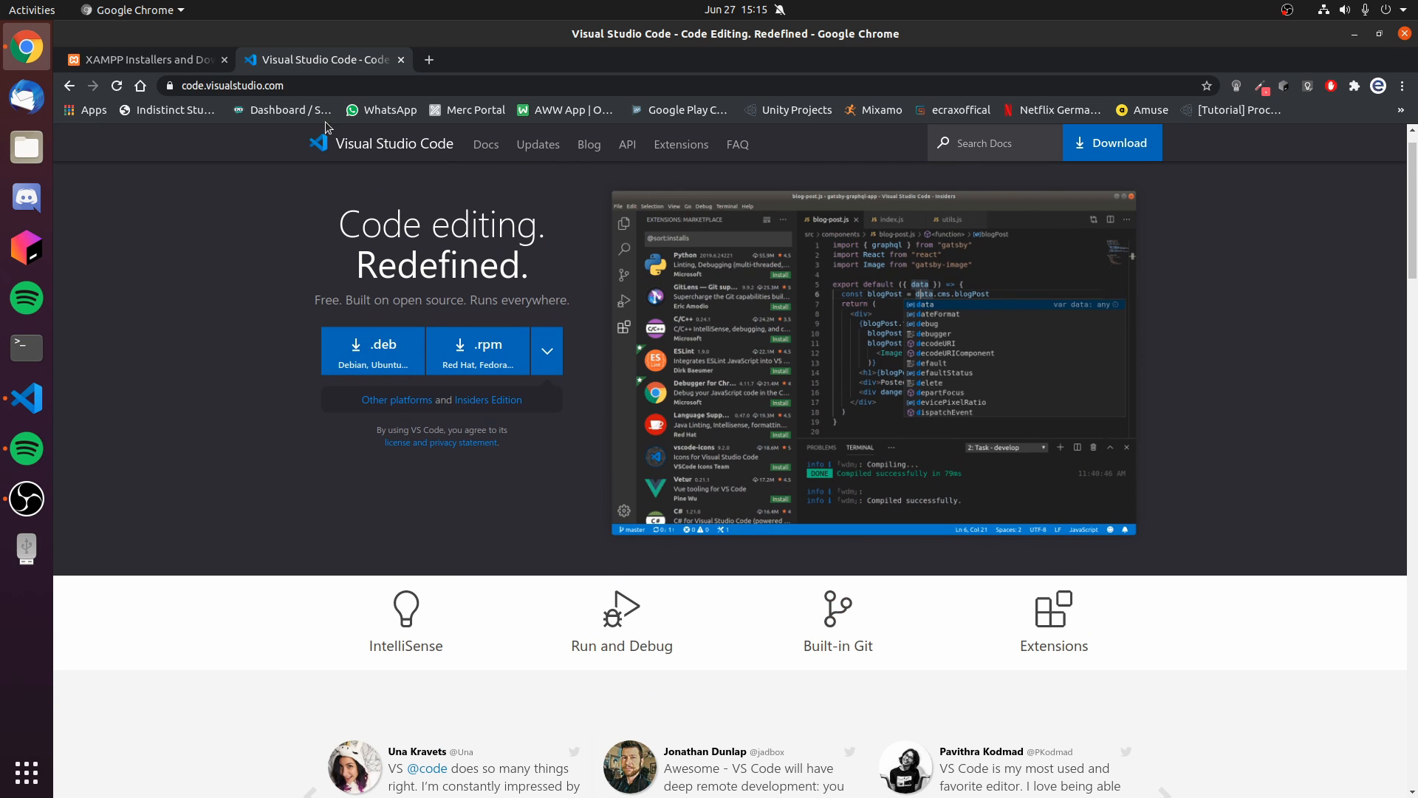
{"action": "left_click", "coordinate": [414, 400]}
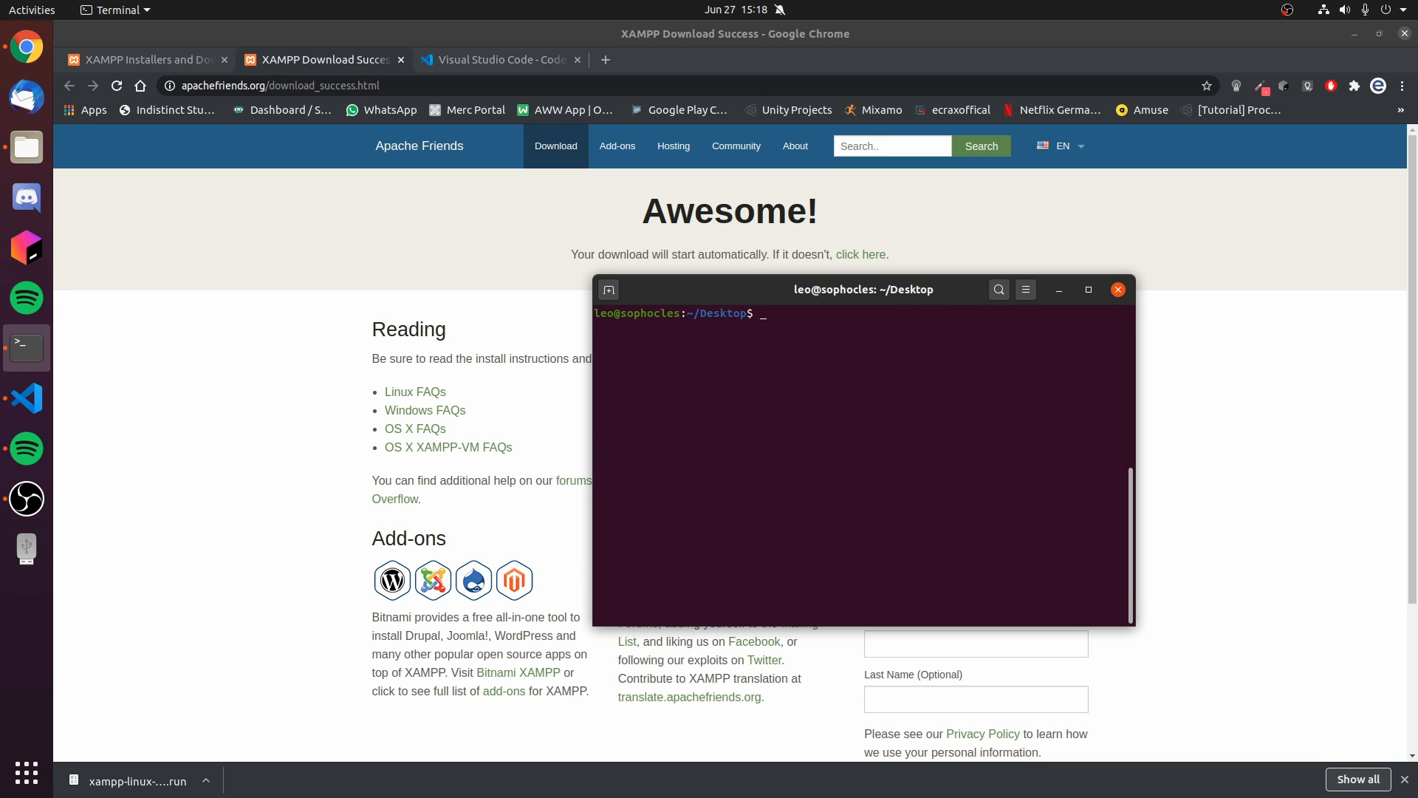
- List the files in the Desktop folder in the terminal to locate the XAMPP installer
{"action": "type", "text": "s"}
{"action": "key", "text": "Return"}
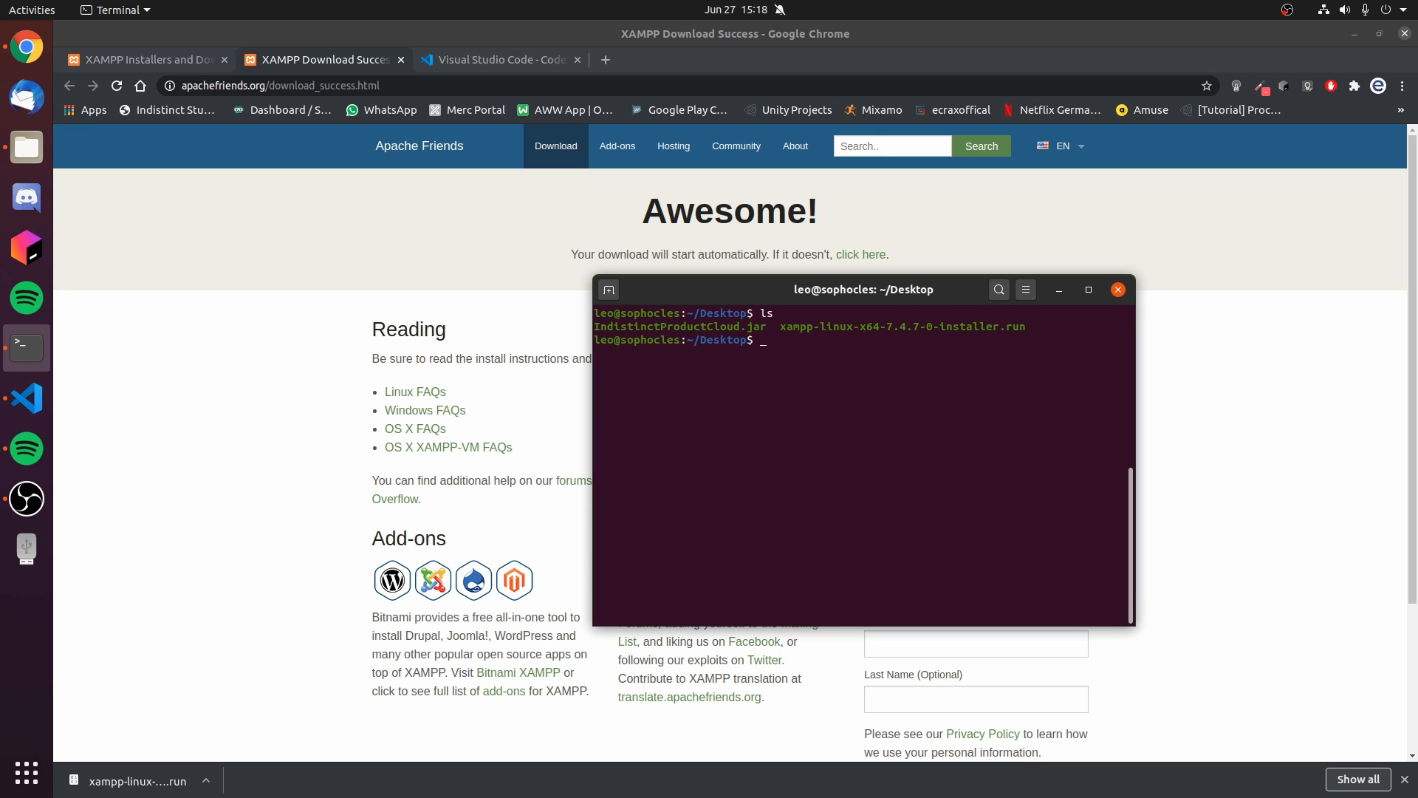
{"action": "left_click_drag", "start_coordinate": [779, 327], "coordinate": [1033, 326]}
{"action": "left_click", "coordinate": [890, 424]}
- Make xampp-linux-x64-7.4.7-0-installer.run executable with chmod +x
{"action": "type", "text": "chmos"}
{"action": "key", "text": "BackSpace"}
{"action": "type", "text": "d +x xa"}
{"action": "key", "text": "Tab"}
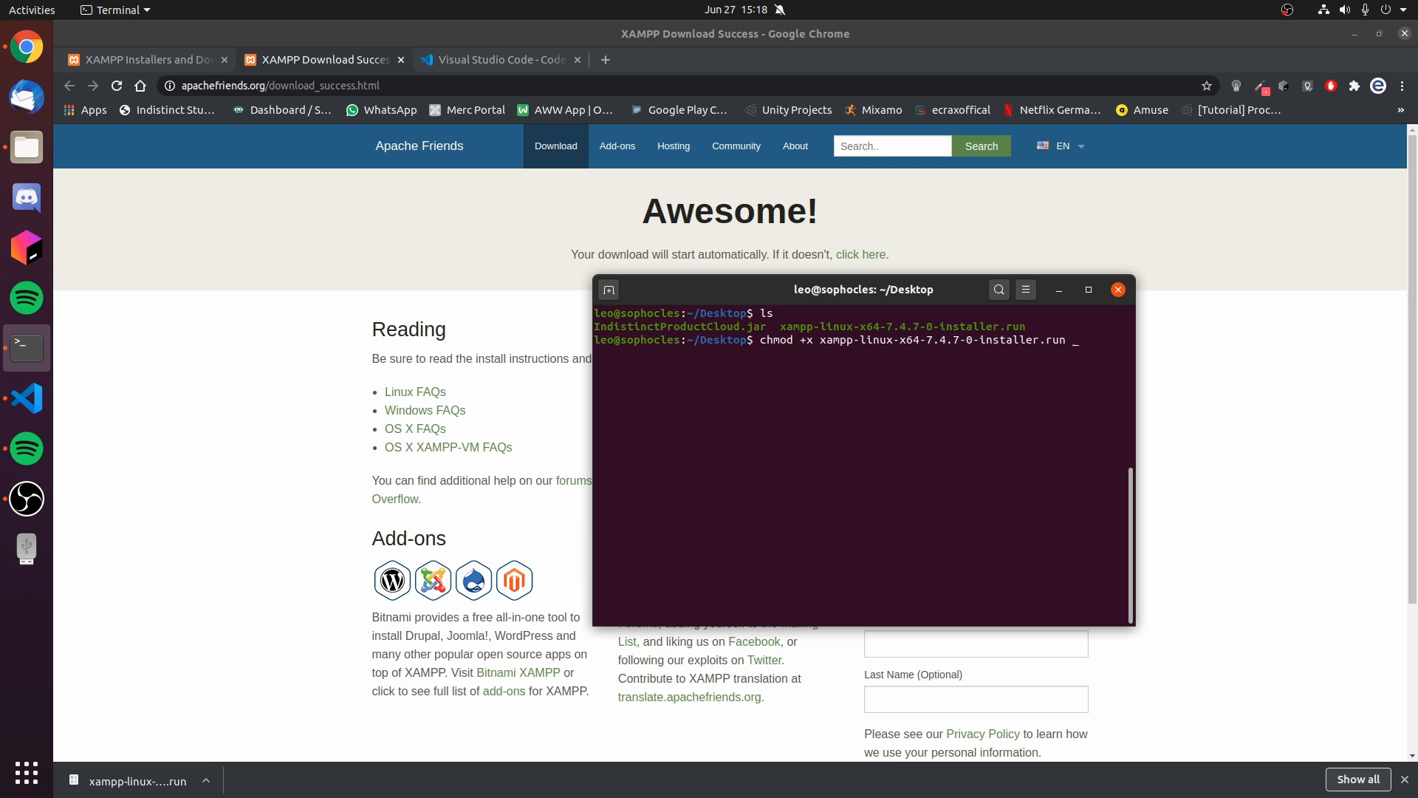
{"action": "key", "text": "Return"}
- Run the XAMPP installer from the Desktop folder with sudo
{"action": "type", "text": "sudo ./xa"}
{"action": "key", "text": "Tab"}
{"action": "key", "text": "Return"}
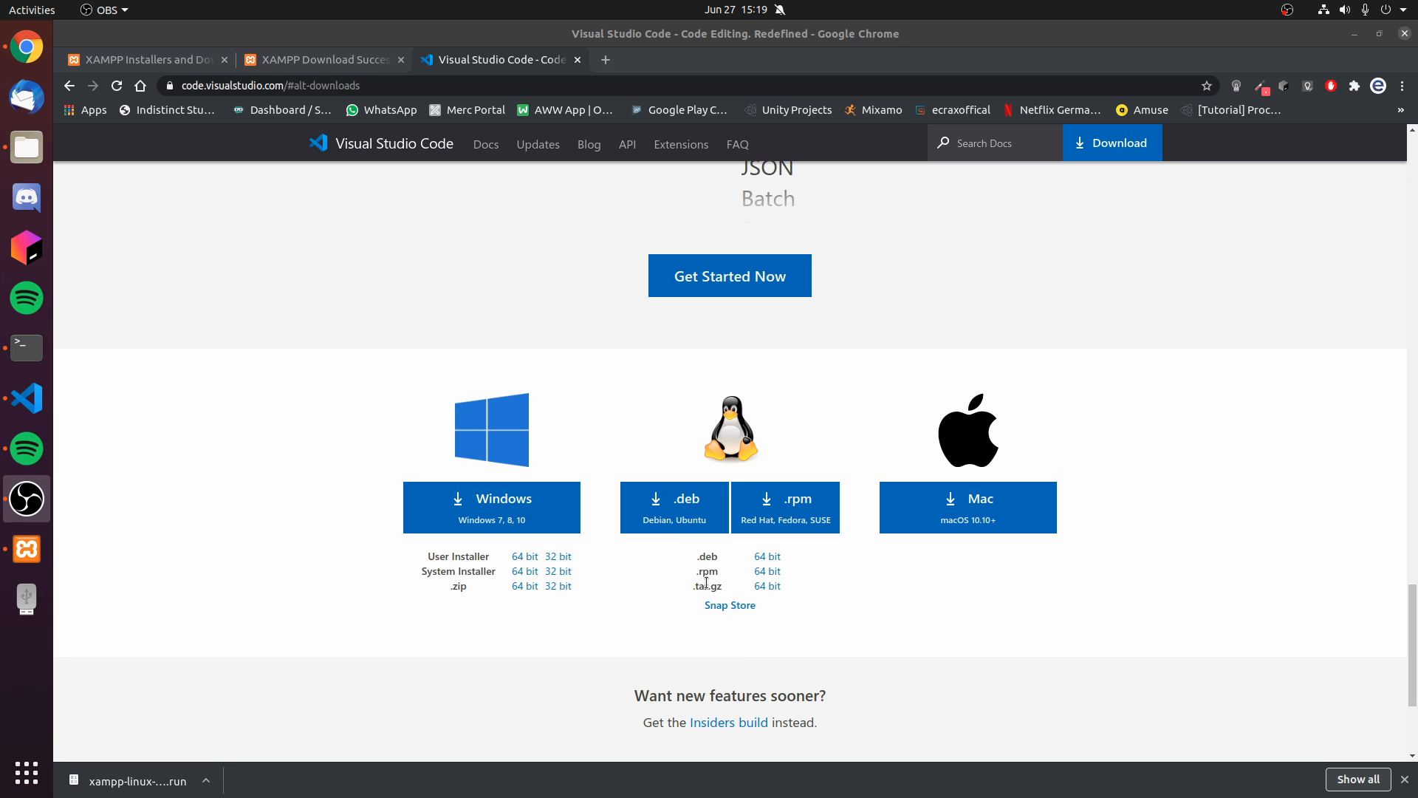
{"action": "left_click_drag", "start_coordinate": [694, 611], "coordinate": [787, 615]}
{"action": "left_click", "coordinate": [787, 616]}
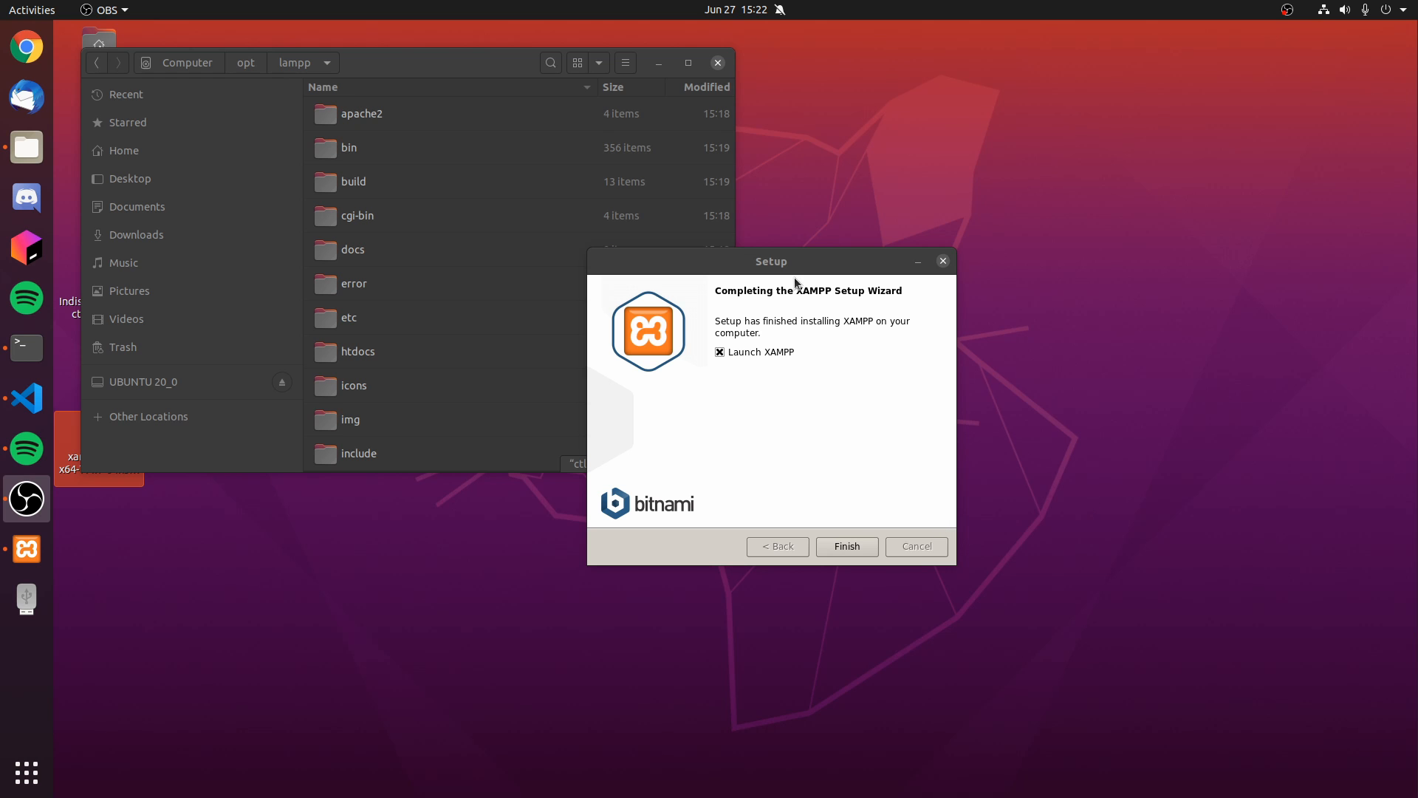
{"action": "left_click_drag", "start_coordinate": [789, 262], "coordinate": [978, 299]}
{"action": "left_click", "coordinate": [1040, 591]}
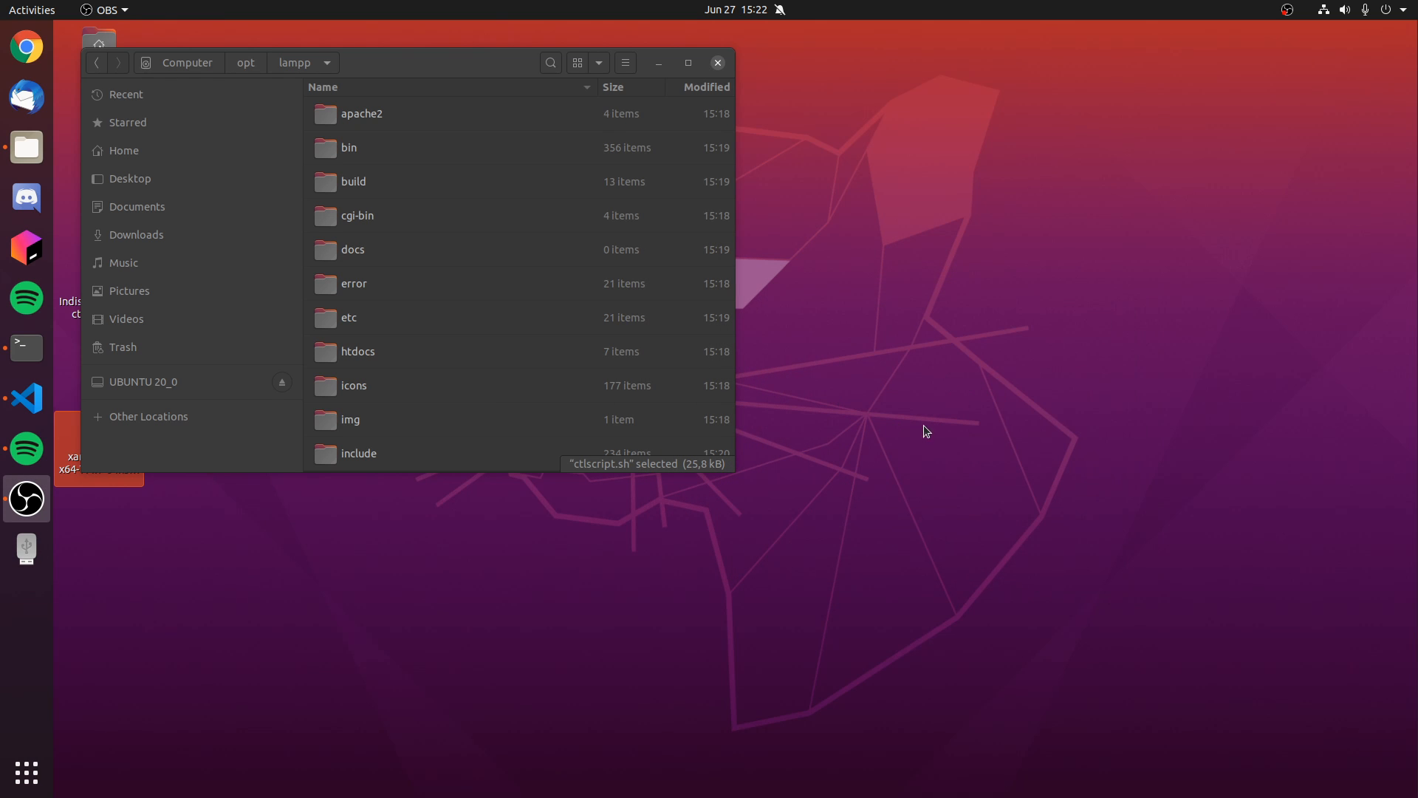
- Show XAMPP's managed servers and start the MySQL Database and the Apache Web Server
{"action": "left_click_drag", "start_coordinate": [1142, 260], "coordinate": [1024, 280]}
{"action": "left_click", "coordinate": [893, 295]}
{"action": "left_click", "coordinate": [849, 355]}
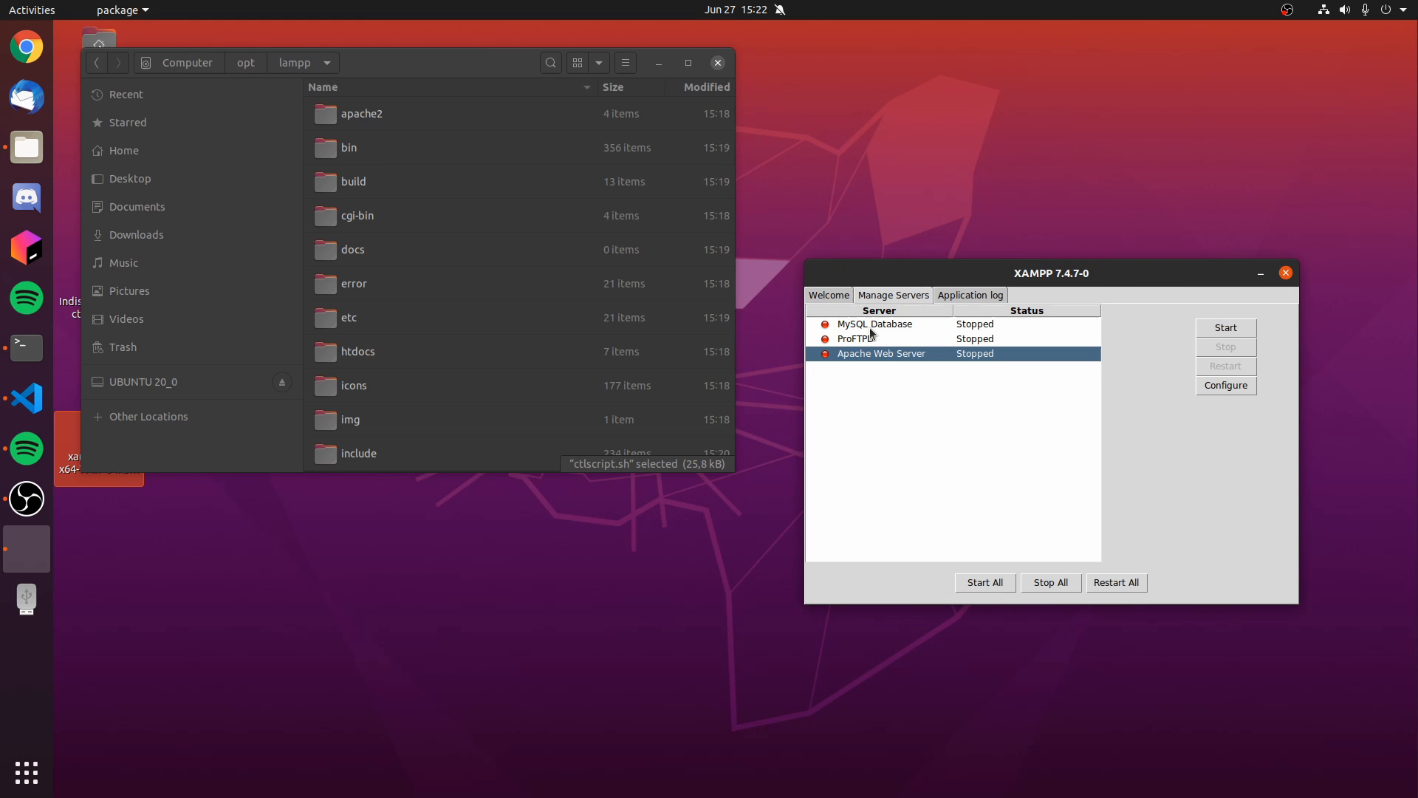
{"action": "left_click", "coordinate": [871, 326]}
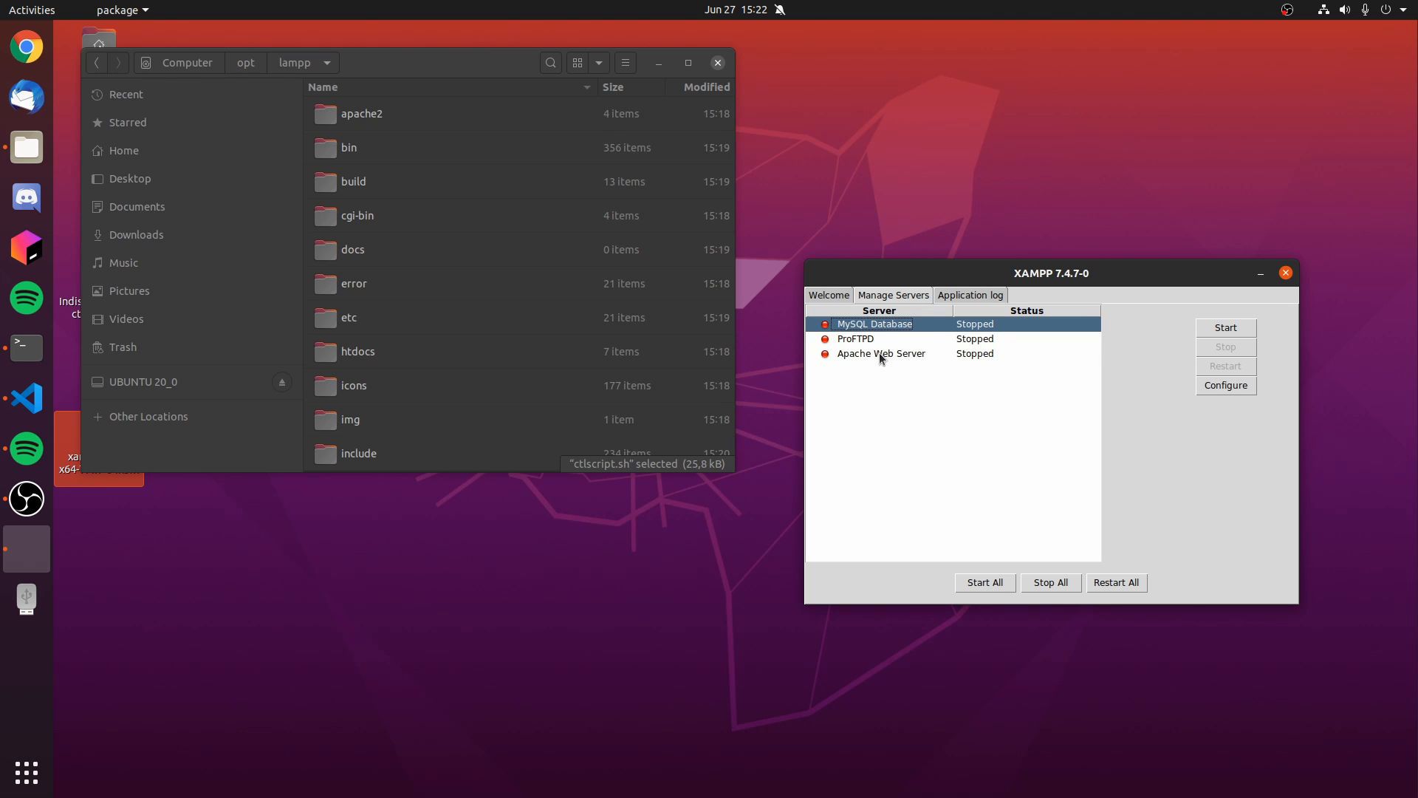
{"action": "left_click", "coordinate": [867, 357]}
{"action": "left_click", "coordinate": [859, 322]}
{"action": "left_click", "coordinate": [1226, 332]}
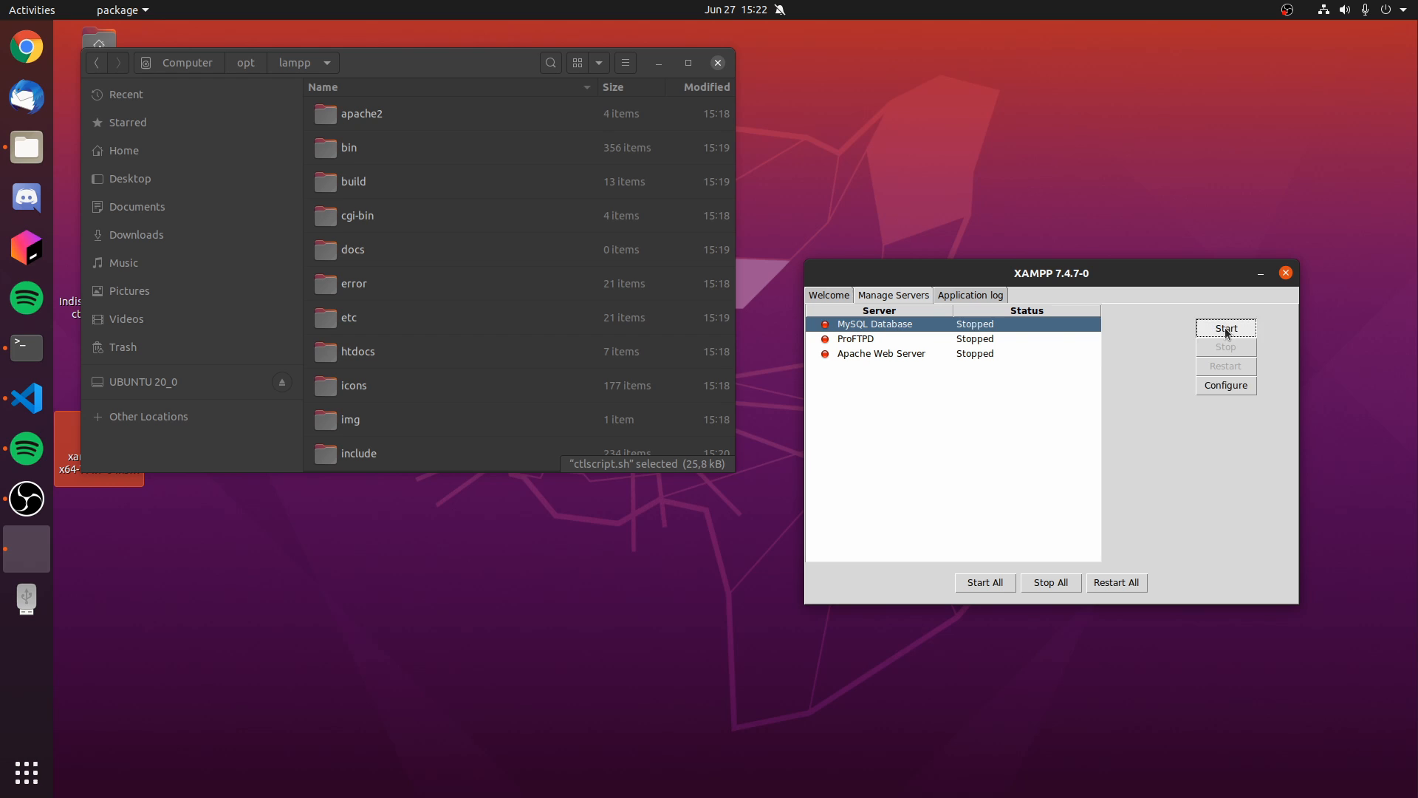
{"action": "left_click", "coordinate": [856, 357]}
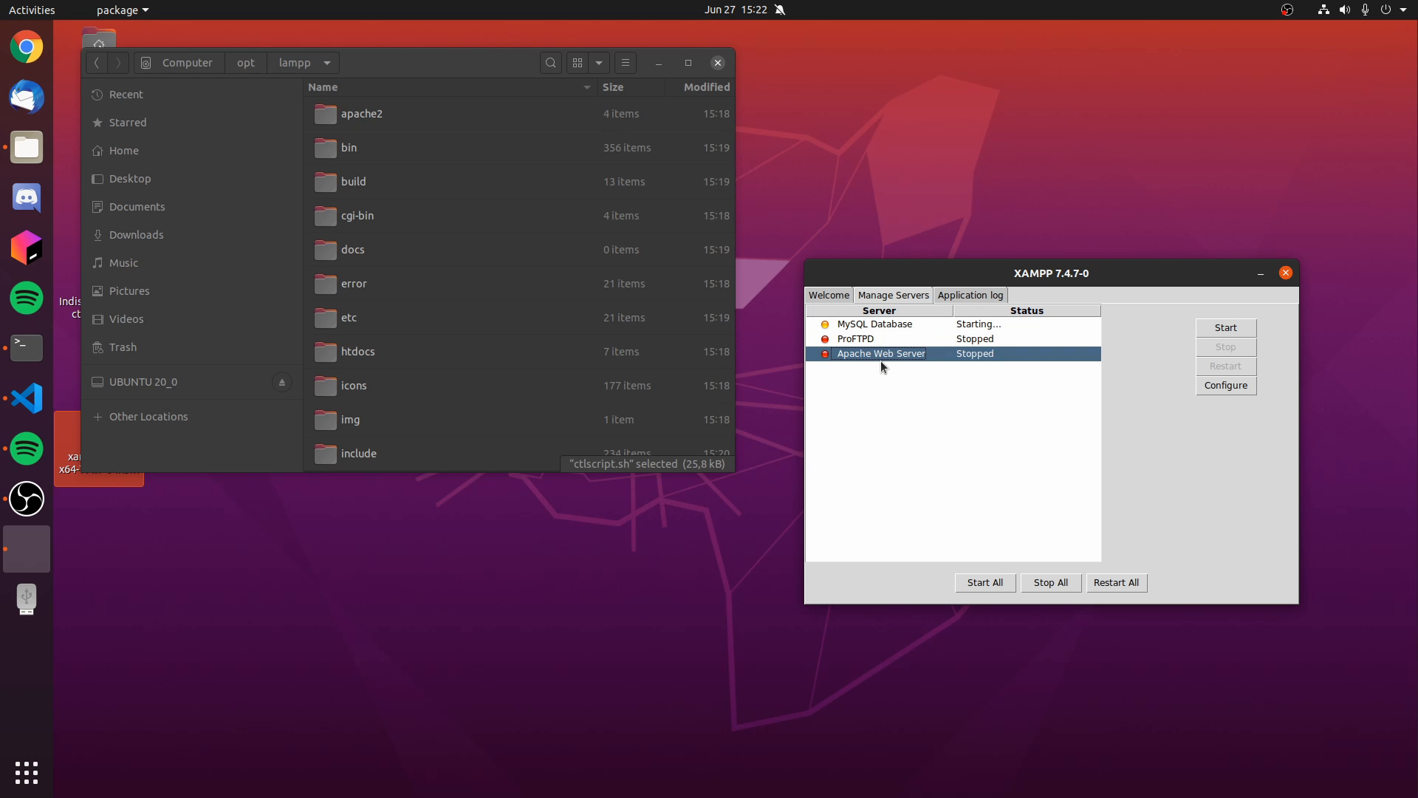
{"action": "left_click", "coordinate": [1207, 329]}
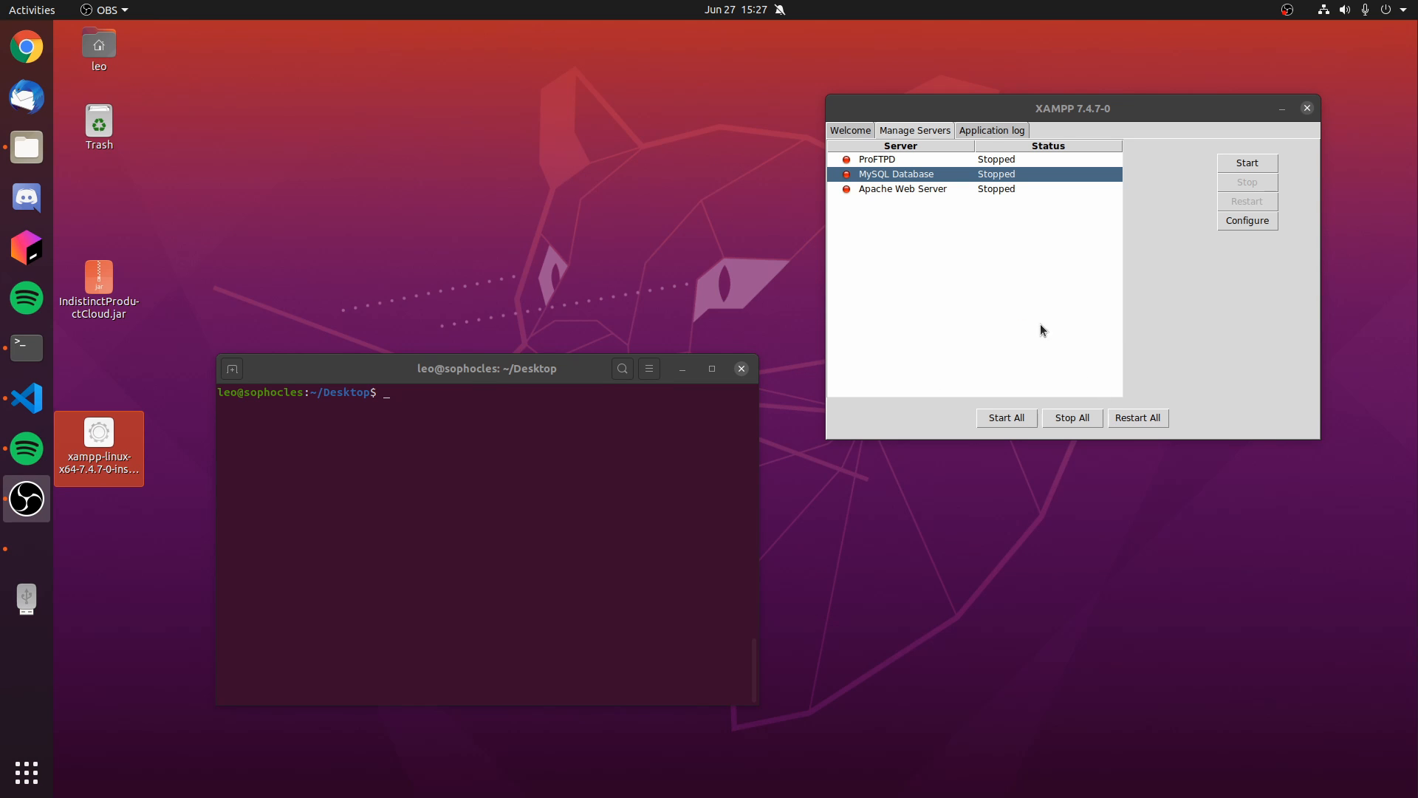
- List all system services in the terminal with service --status-all and check the status of the apache2 entry
{"action": "left_click", "coordinate": [887, 193]}
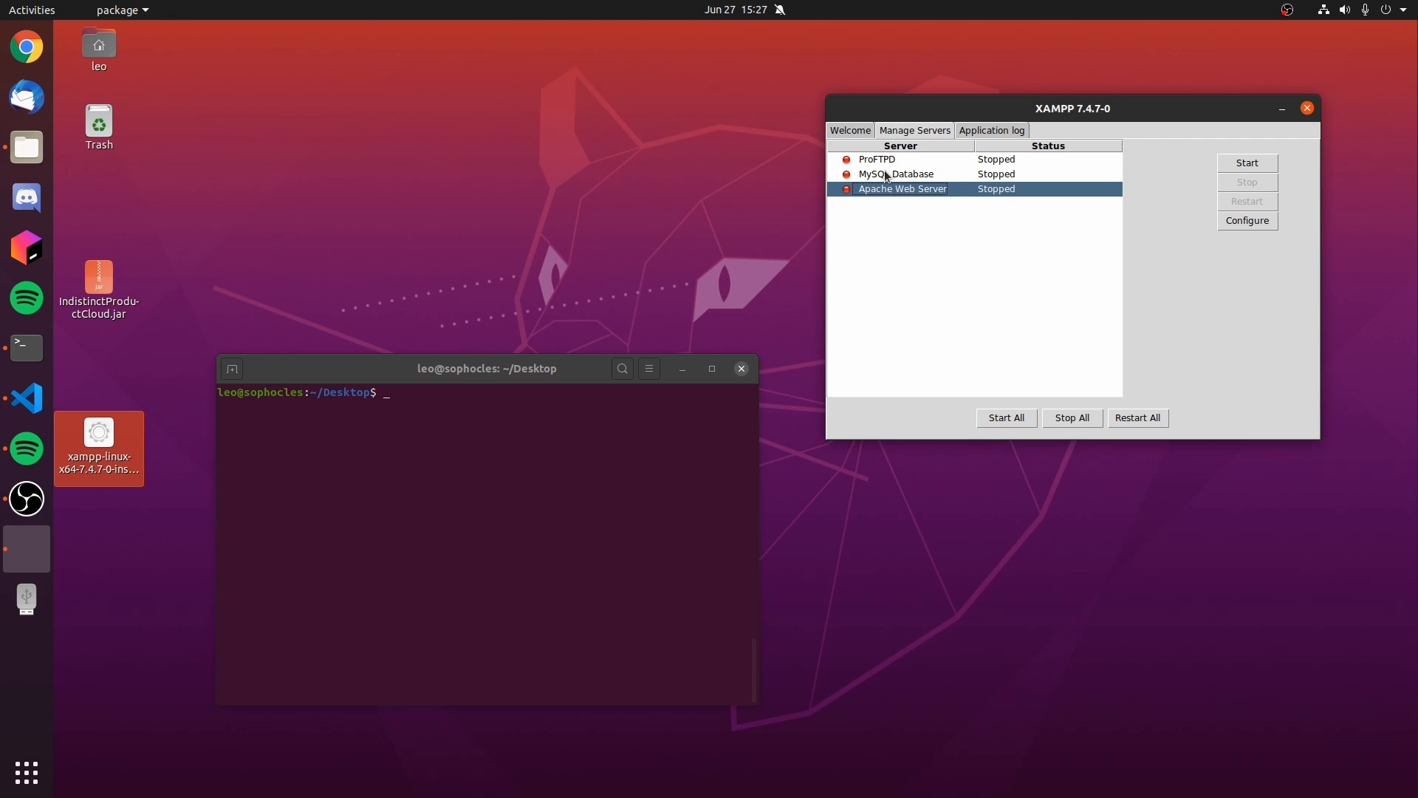
{"action": "left_click", "coordinate": [886, 175]}
{"action": "left_click", "coordinate": [391, 420]}
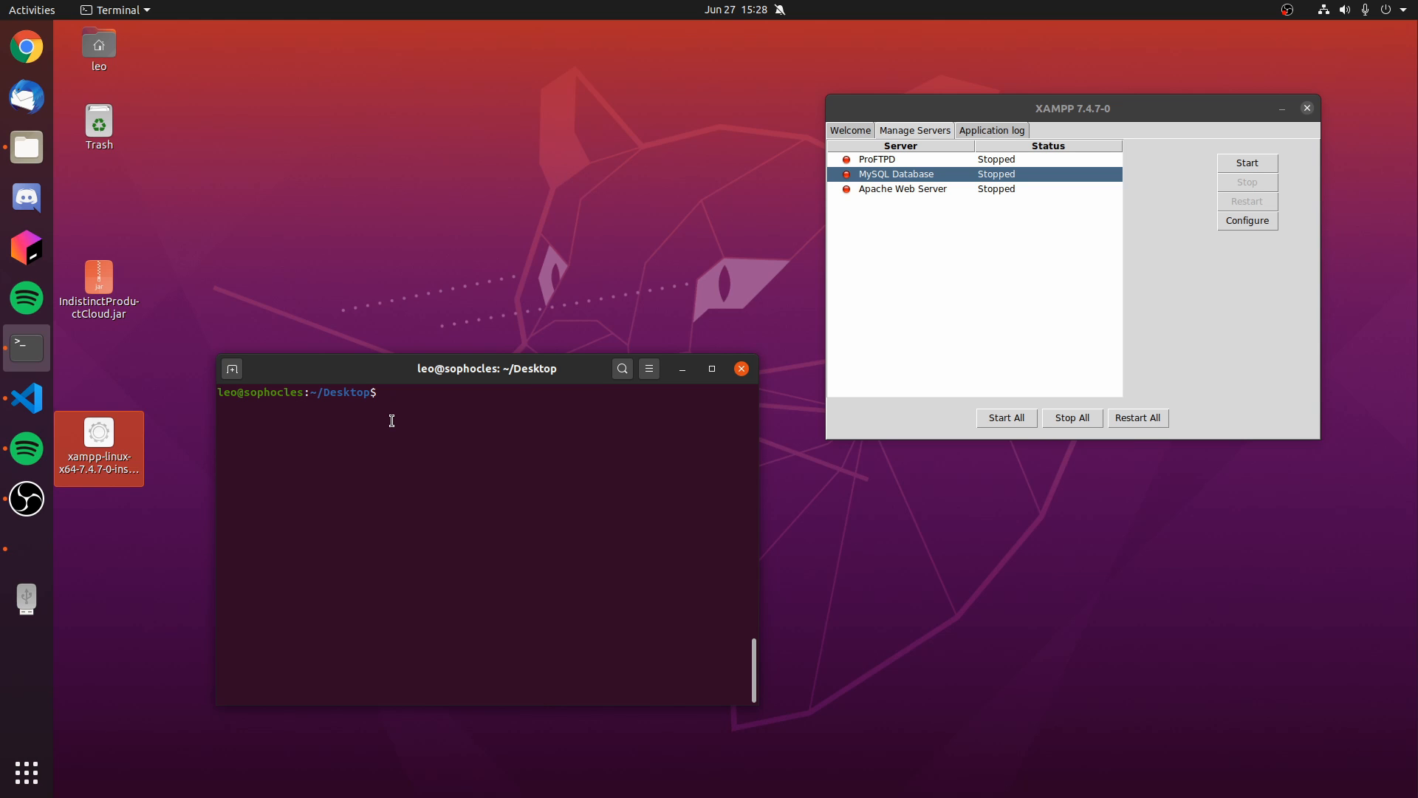
{"action": "type", "text": "service --status-al"}
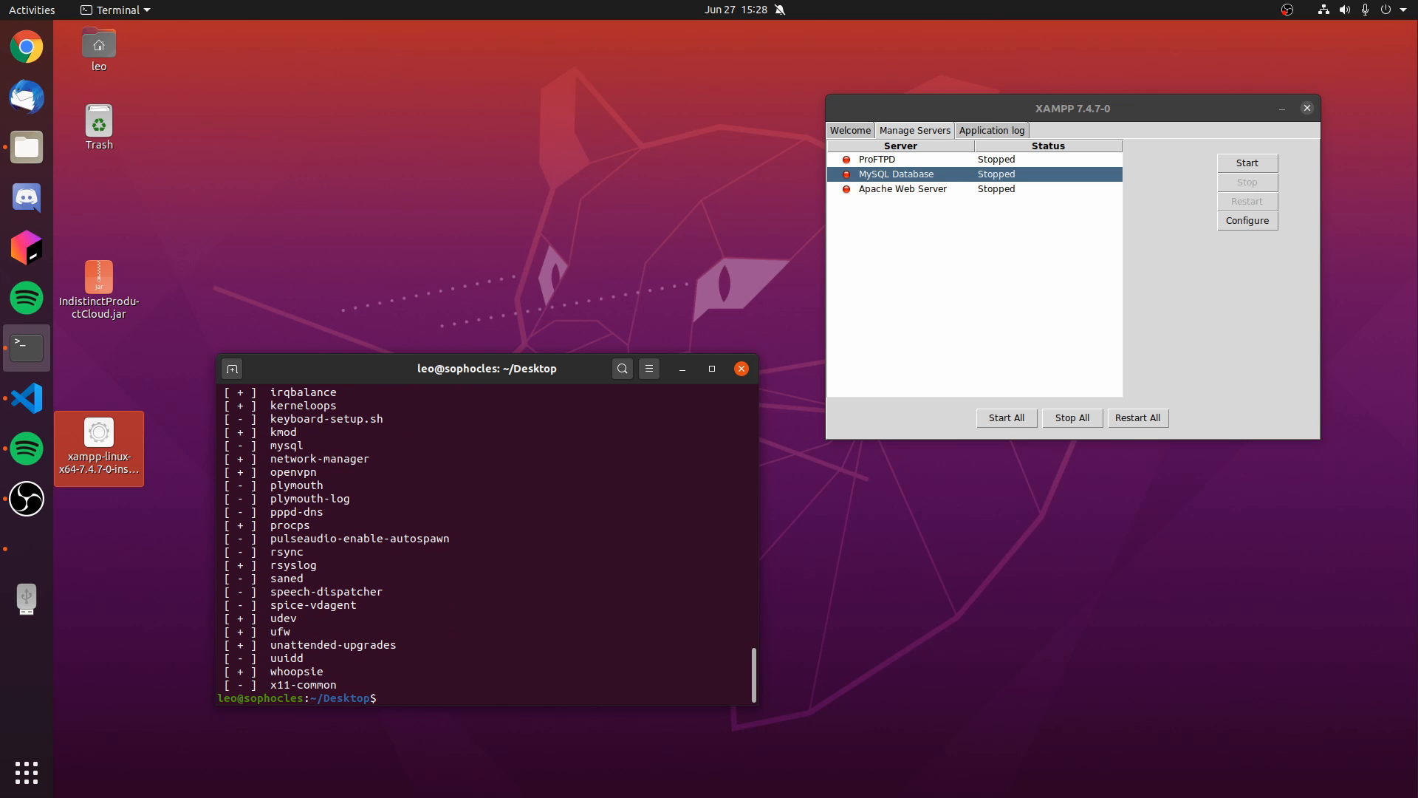
{"action": "scroll", "coordinate": [239, 539], "scroll_direction": "up", "scroll_amount": 8}
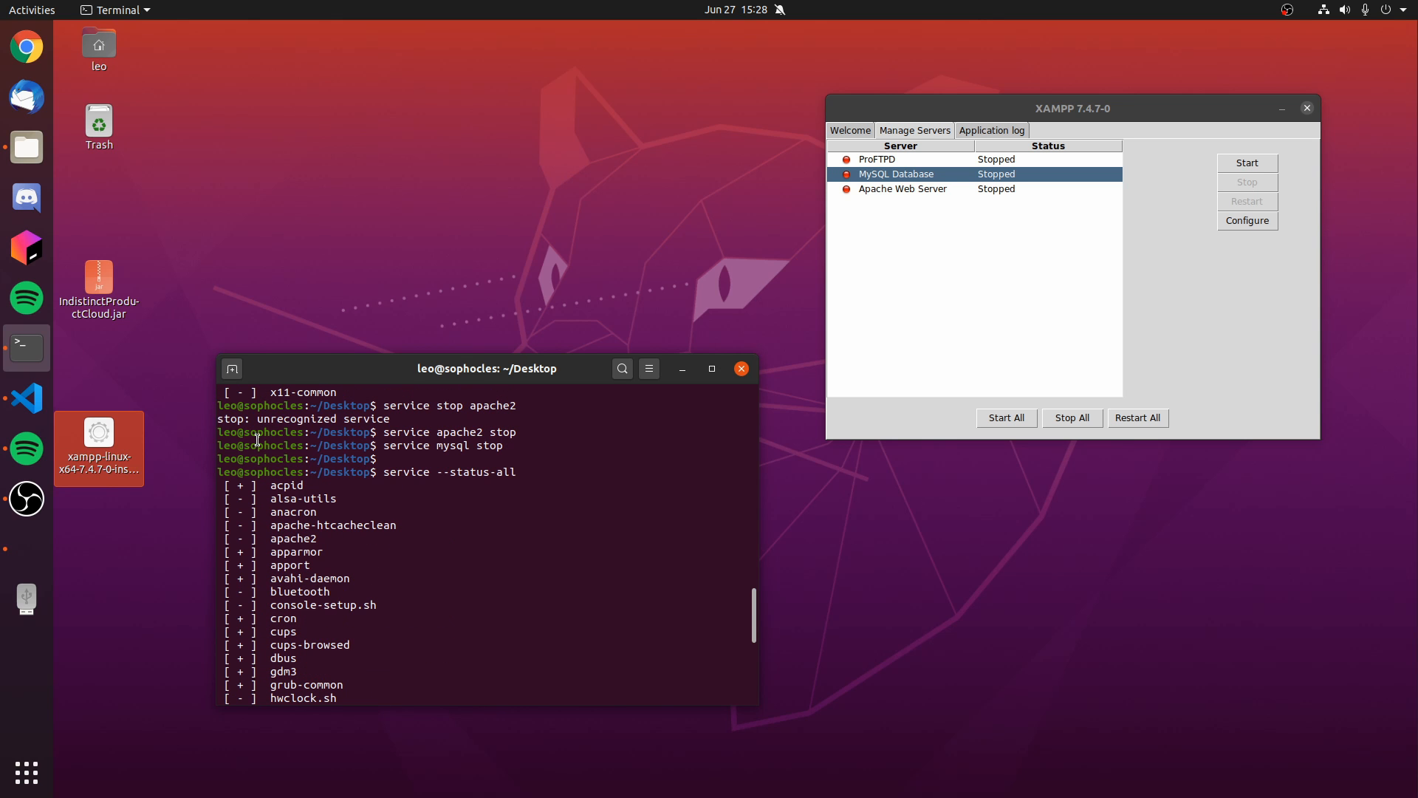
{"action": "left_click", "coordinate": [240, 541]}
{"action": "double_click", "coordinate": [241, 539]}
{"action": "mouse_move", "coordinate": [270, 546]}
{"action": "left_mouse_down"}
{"action": "mouse_move", "coordinate": [332, 537]}
{"action": "mouse_move", "coordinate": [273, 537]}
{"action": "left_mouse_up"}
{"action": "left_click", "coordinate": [289, 555]}
{"action": "scroll", "coordinate": [417, 599], "scroll_direction": "down", "scroll_amount": 8}
- Stop the system's Apache with service apache2 stop, authenticating with the account password
{"action": "type", "text": "s"}
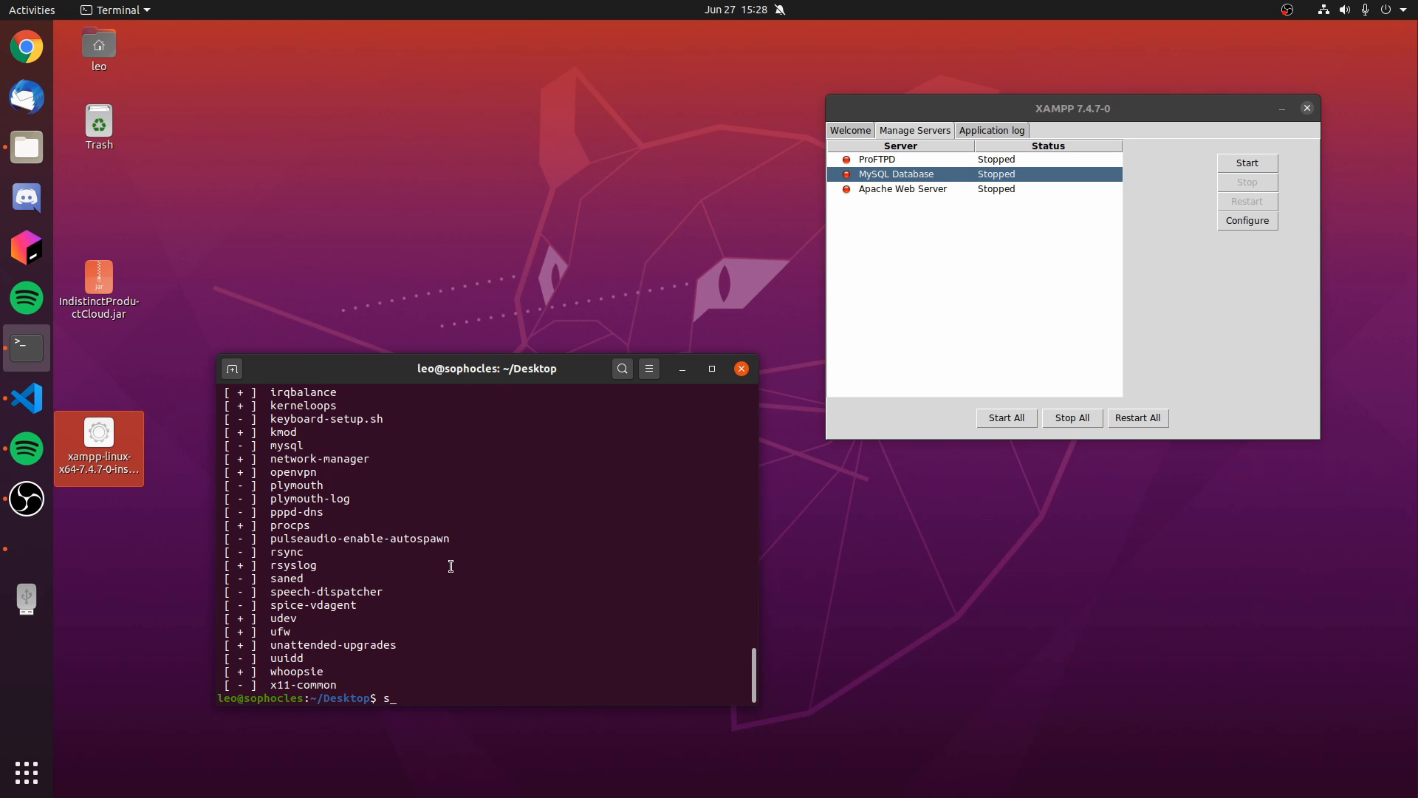
{"action": "type", "text": "ervice apache2 stop"}
{"action": "key", "text": "Return"}
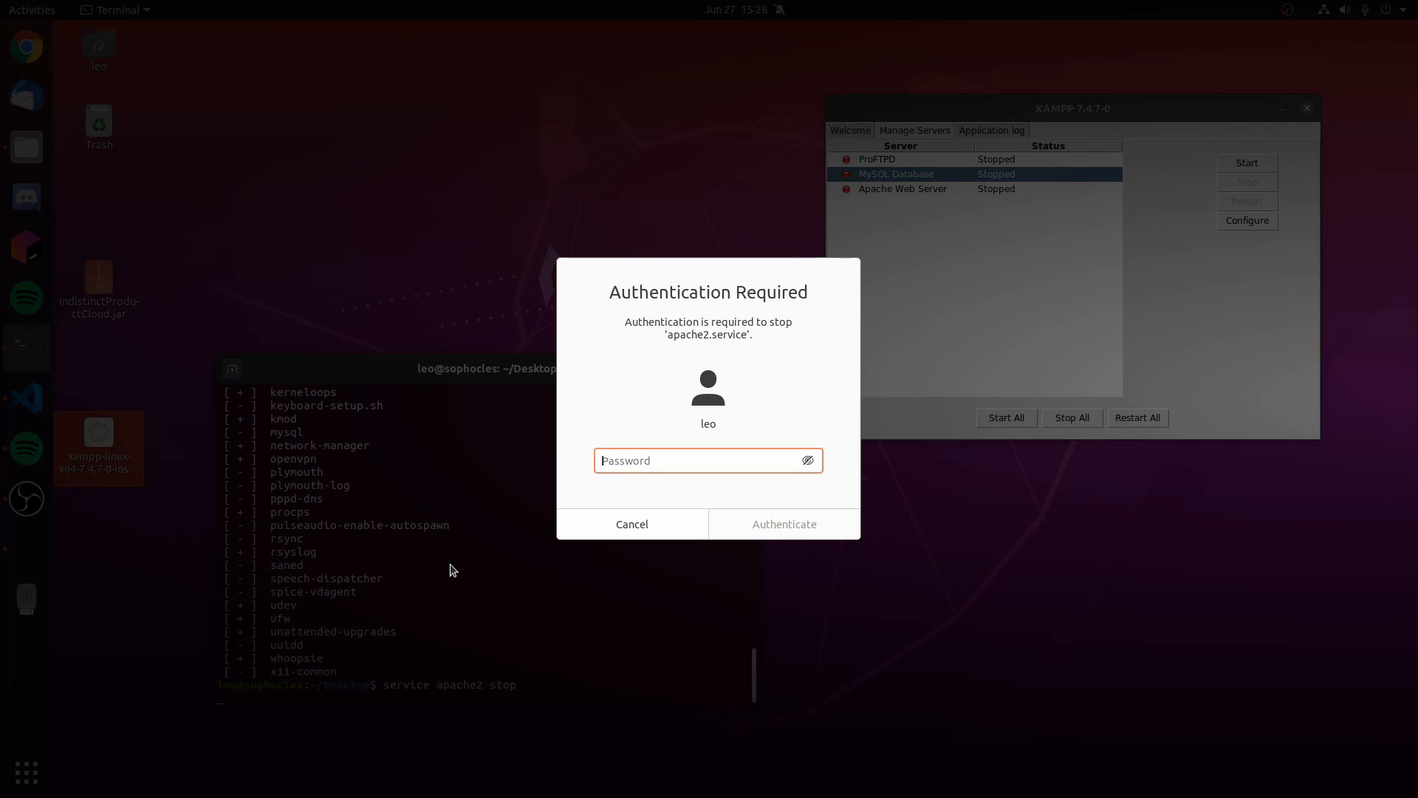
{"action": "type", "text": "••"}
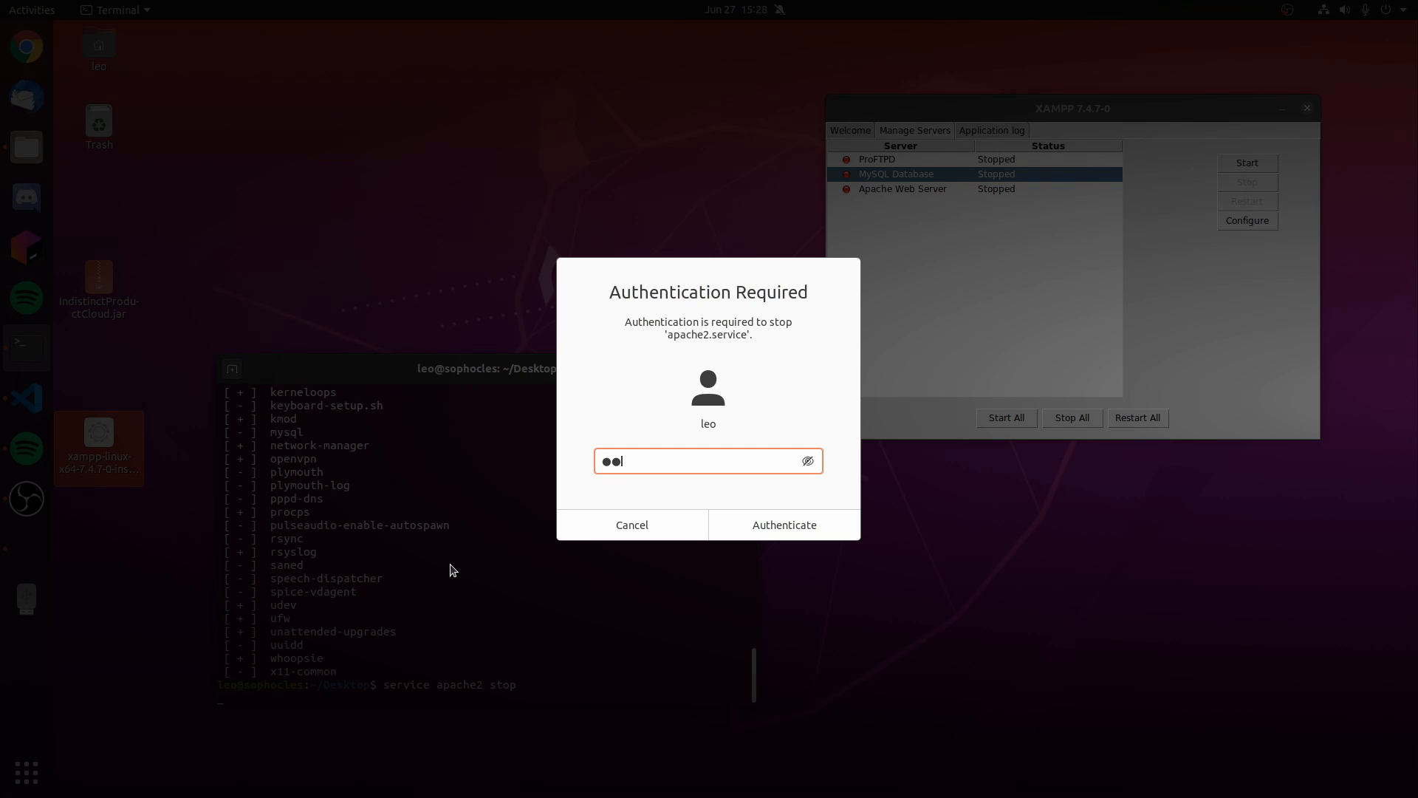
{"action": "type", "text": "•••••••"}
{"action": "key", "text": "Return"}
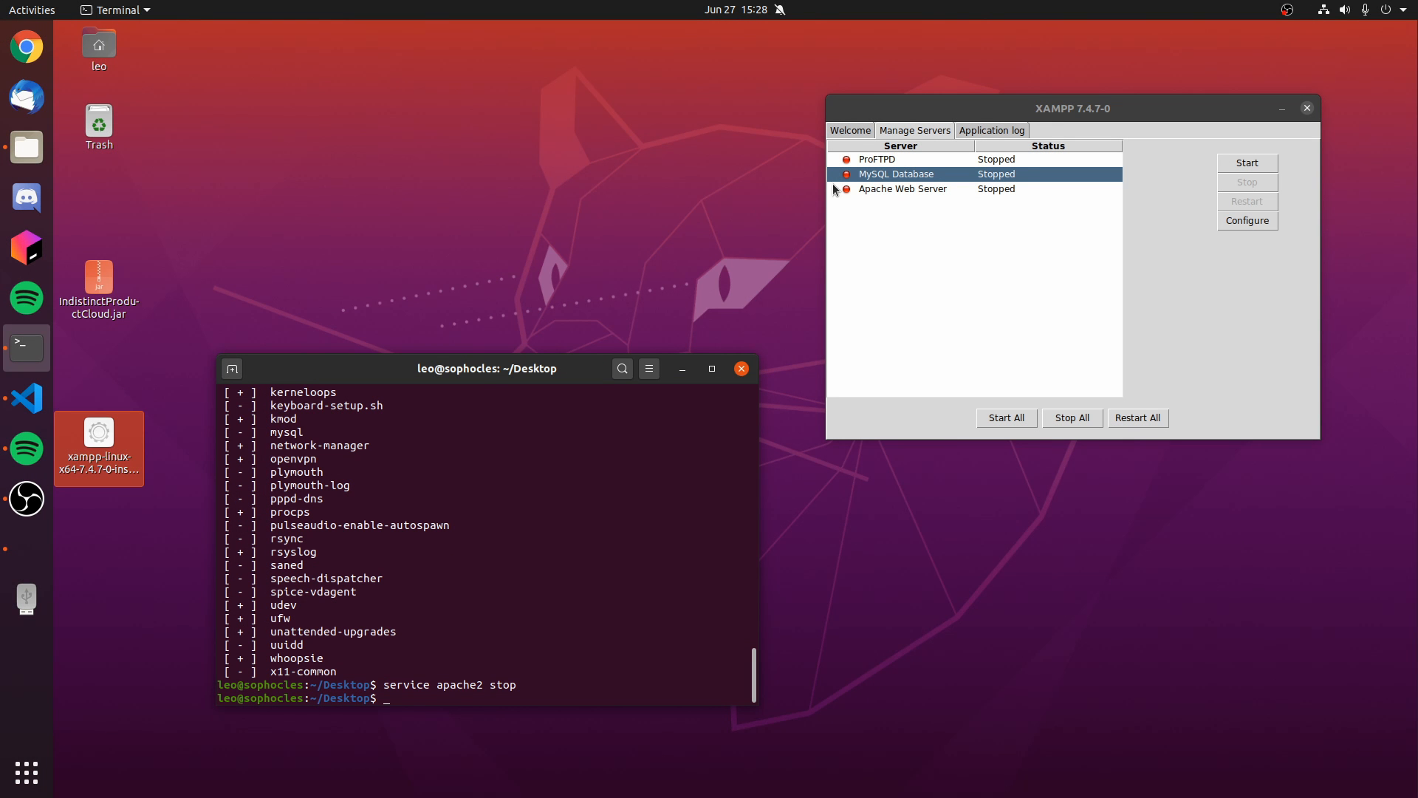
- Configure XAMPP's Apache Web Server to use port 80
{"action": "left_click", "coordinate": [903, 193]}
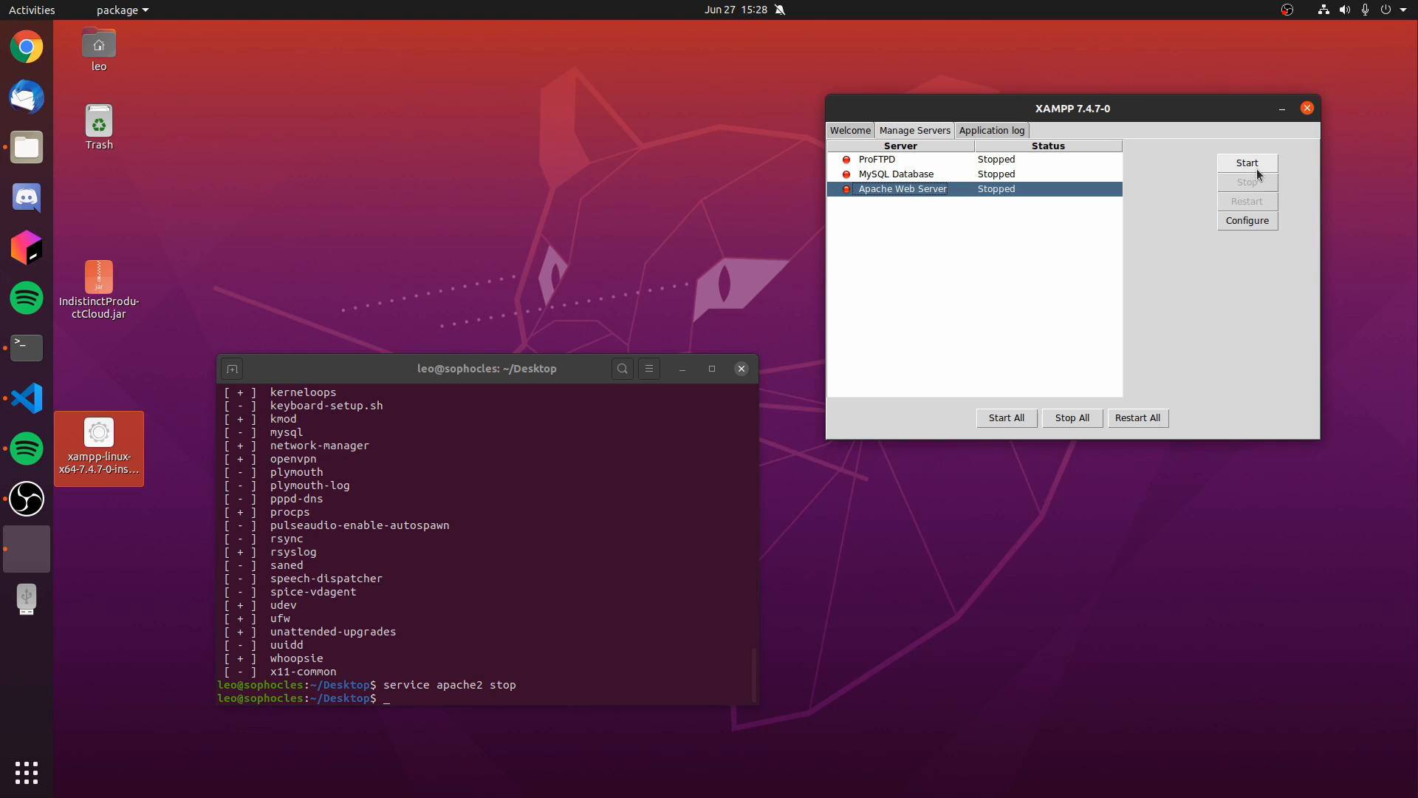
{"action": "left_click", "coordinate": [1248, 220]}
{"action": "left_click_drag", "start_coordinate": [90, 100], "coordinate": [382, 255]}
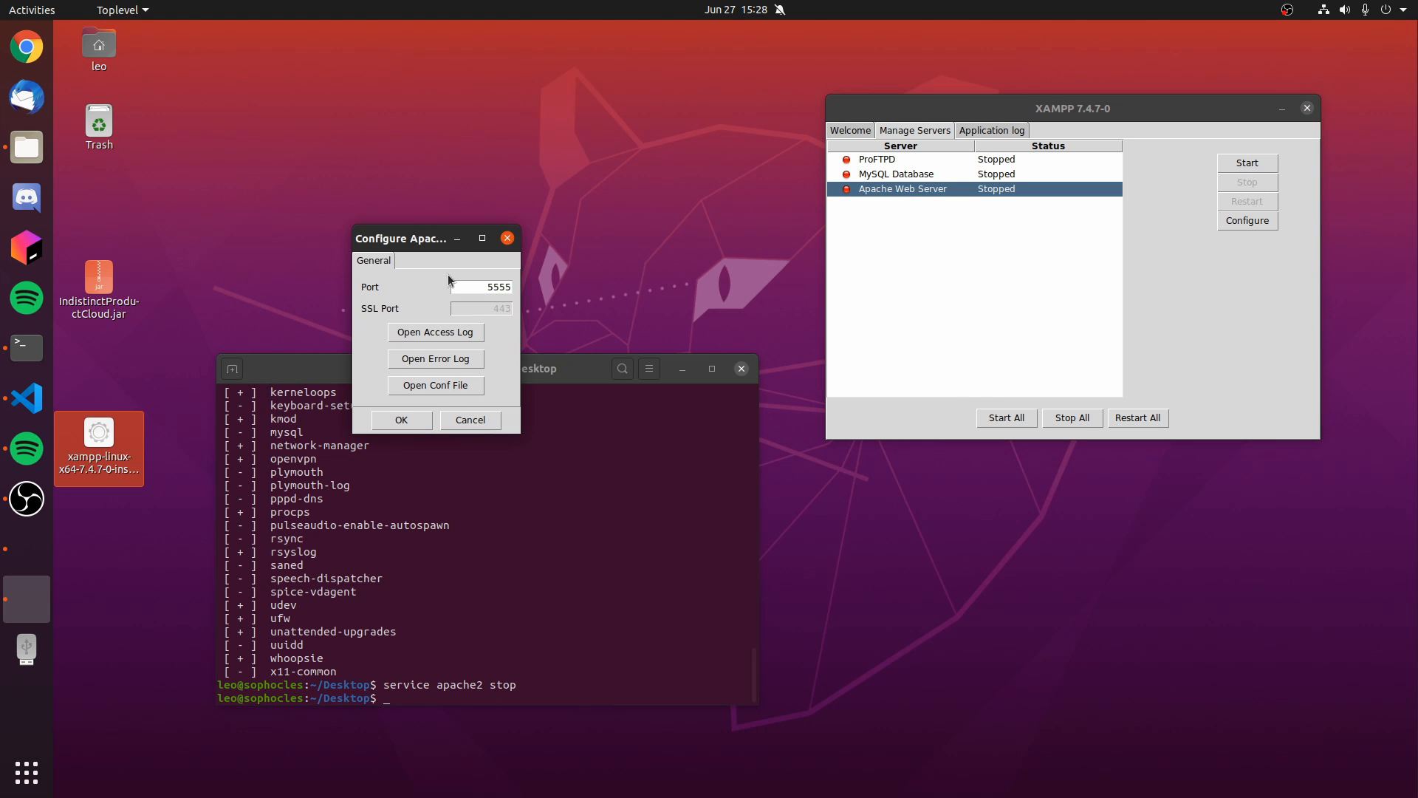
{"action": "left_click_drag", "start_coordinate": [450, 287], "coordinate": [513, 286]}
{"action": "type", "text": "80"}
{"action": "left_click", "coordinate": [421, 418]}
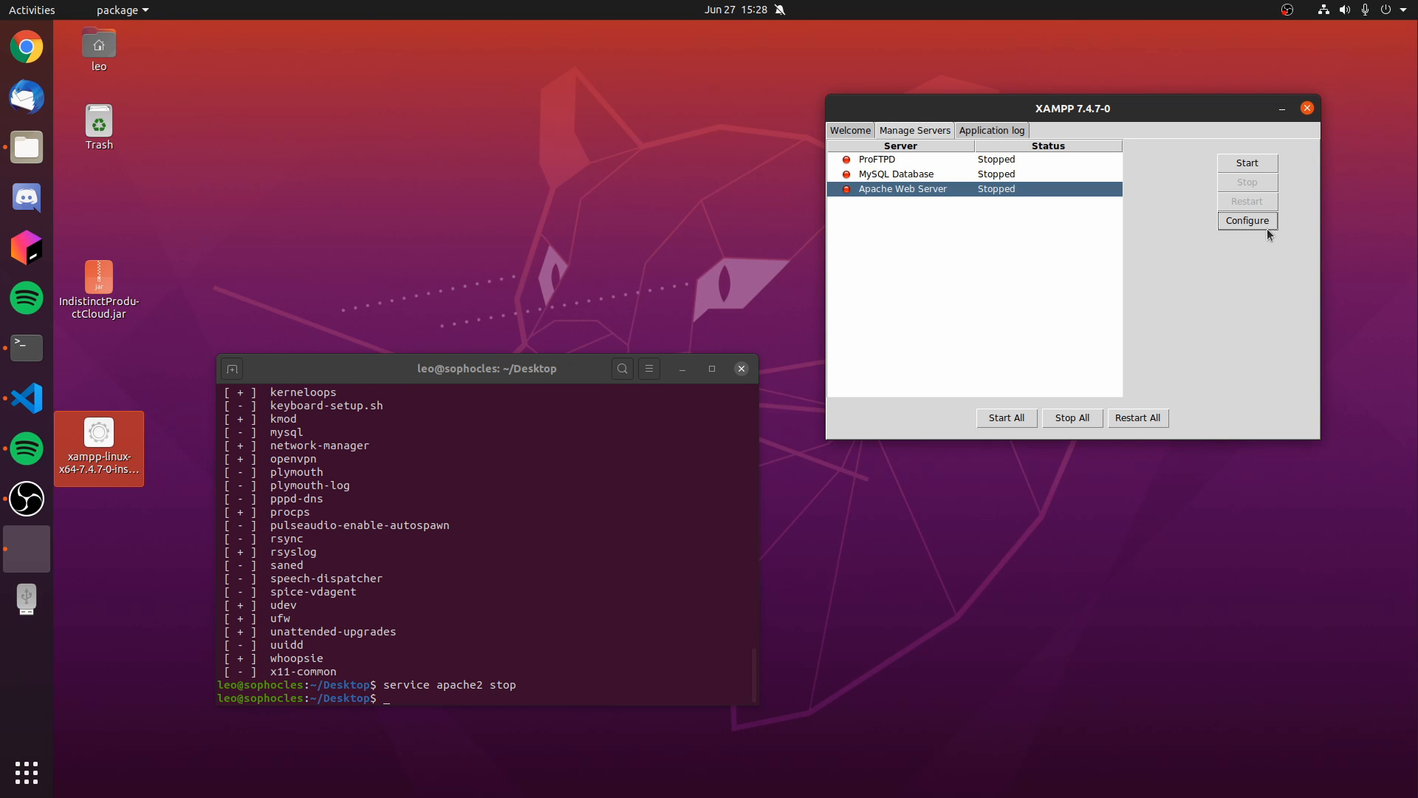
- Start the Apache Web Server and the MySQL Database in the XAMPP manager
{"action": "left_click", "coordinate": [1248, 163]}
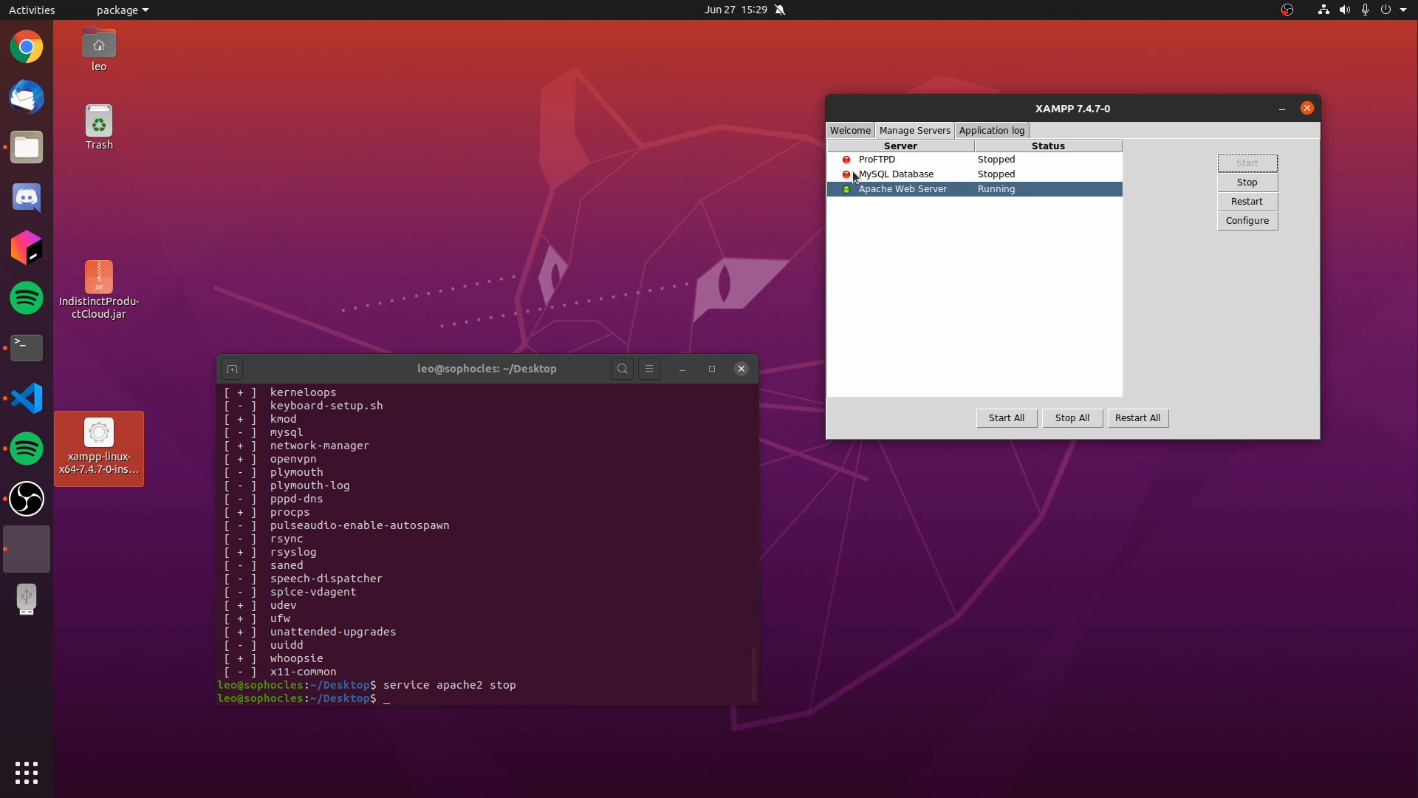
{"action": "left_click", "coordinate": [895, 176]}
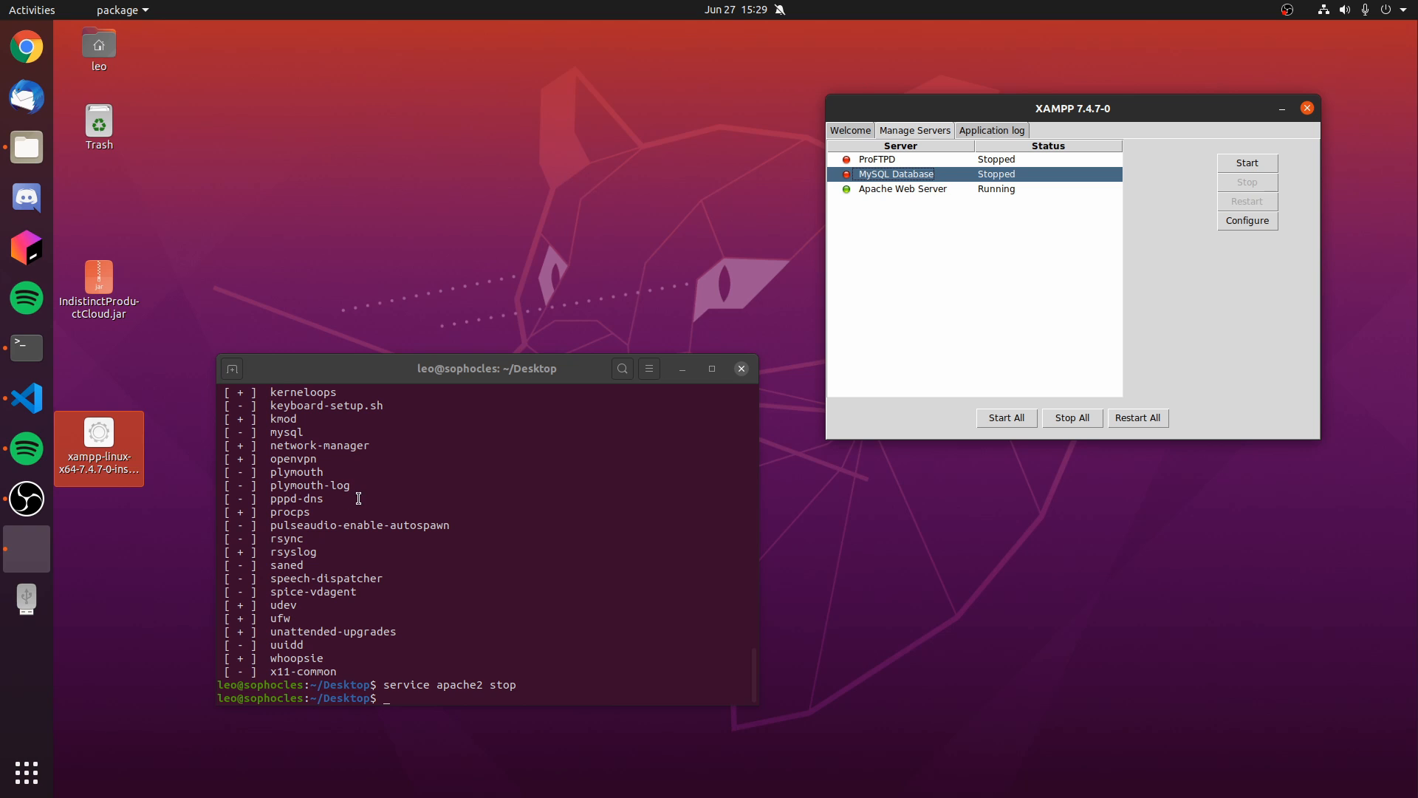
{"action": "left_click", "coordinate": [1248, 162]}
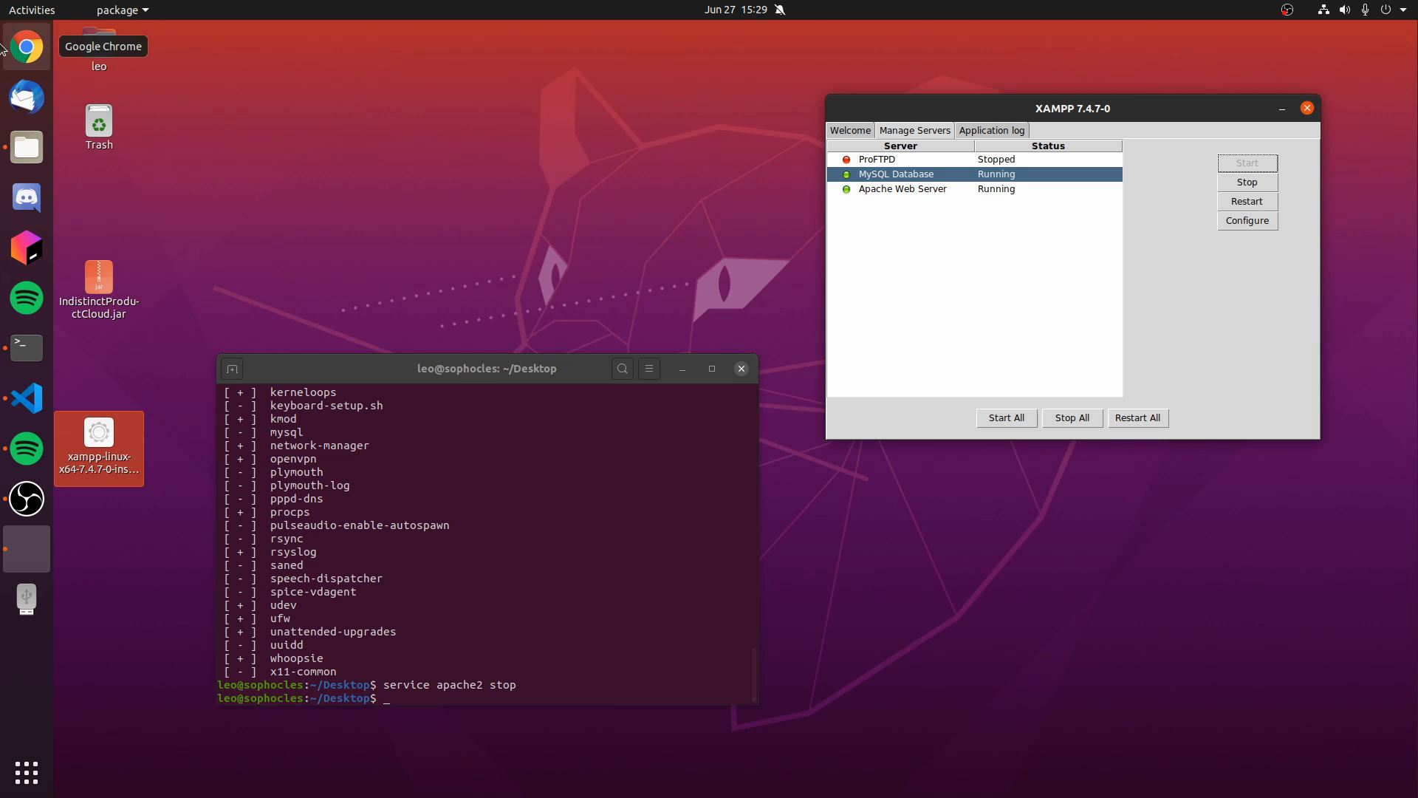
- Switch to Google Chrome, load localhost and refresh it to check for the XAMPP dashboard
{"action": "left_click", "coordinate": [26, 47]}
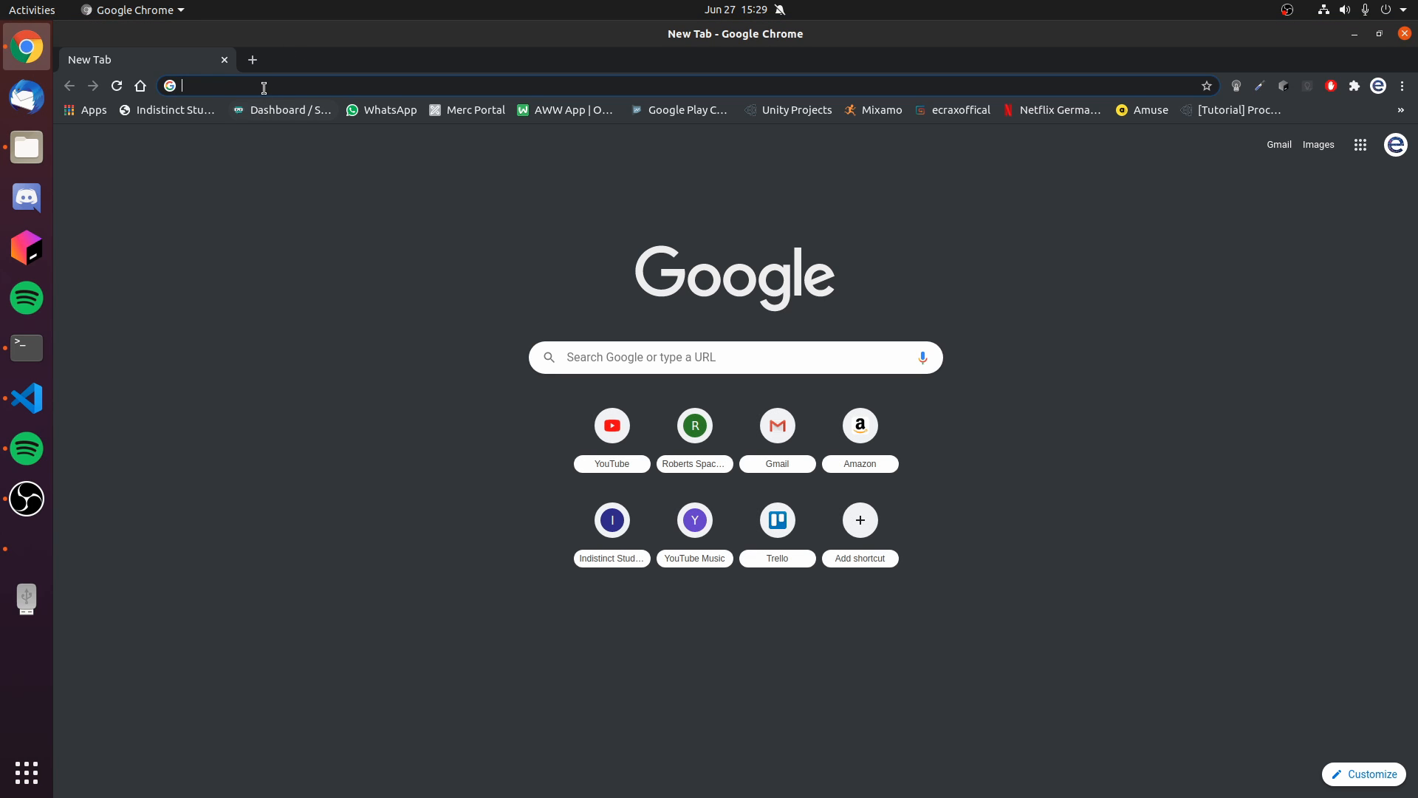
{"action": "type", "text": "localhost"}
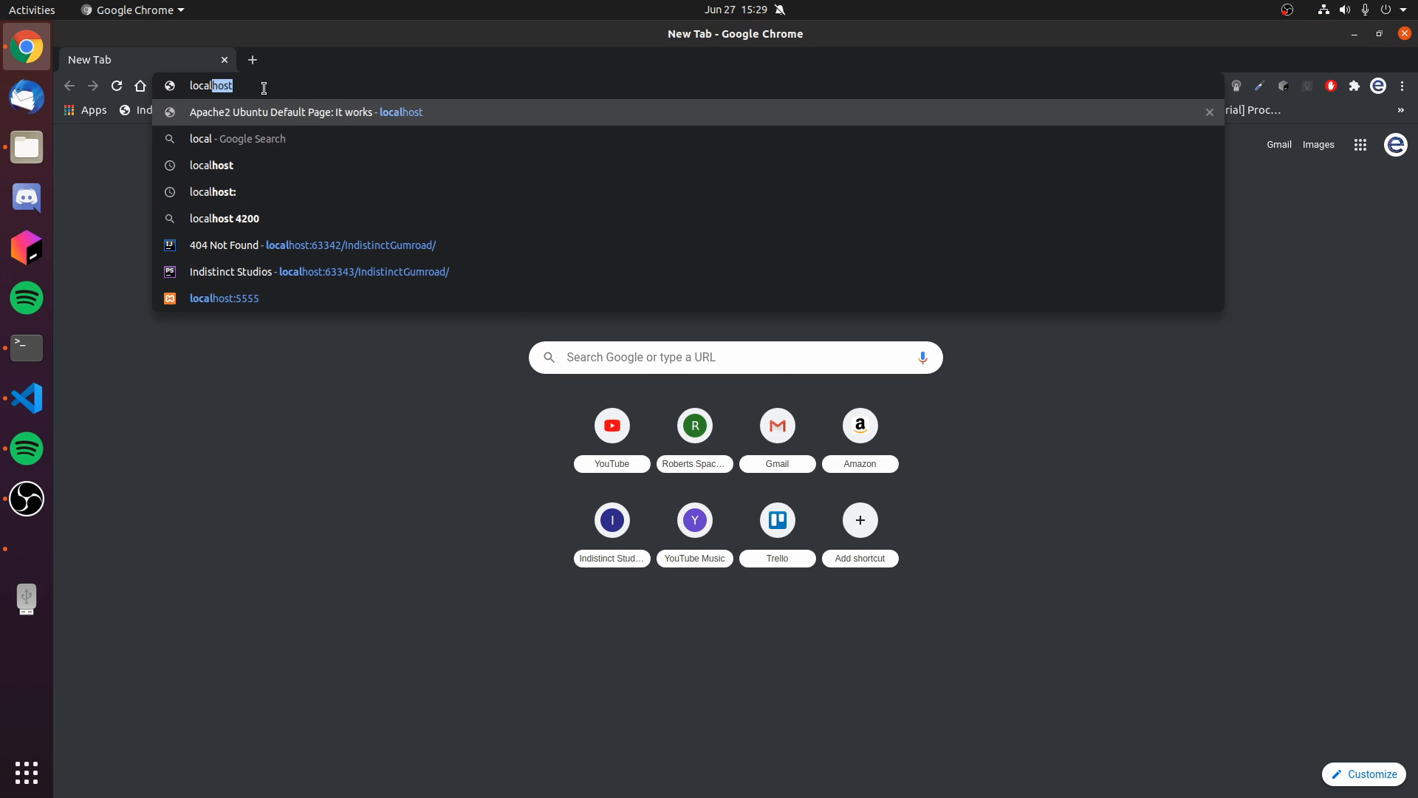
{"action": "key", "text": "Return"}
{"action": "left_click_drag", "start_coordinate": [590, 162], "coordinate": [1205, 528]}
{"action": "left_click", "coordinate": [1208, 534]}
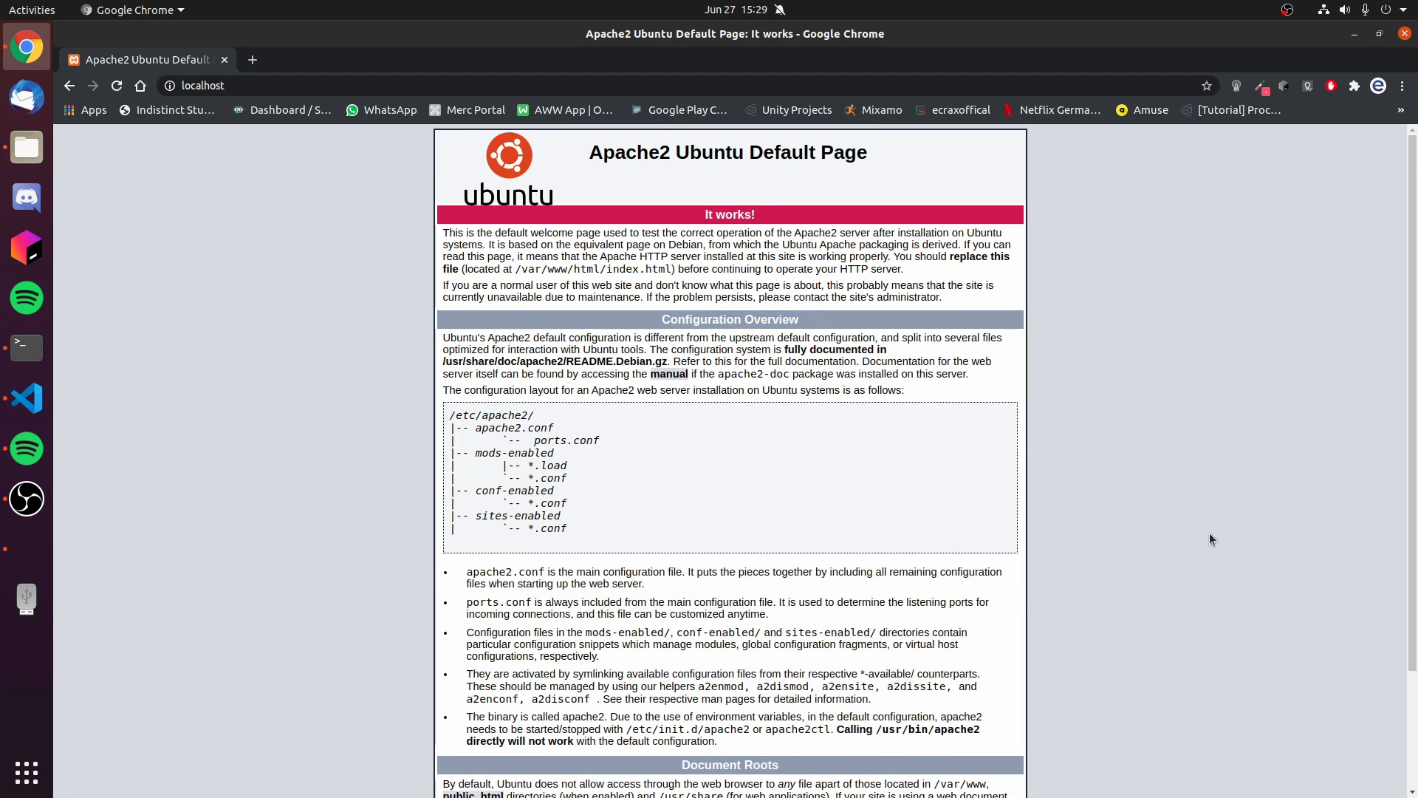
{"action": "key", "text": "F5"}
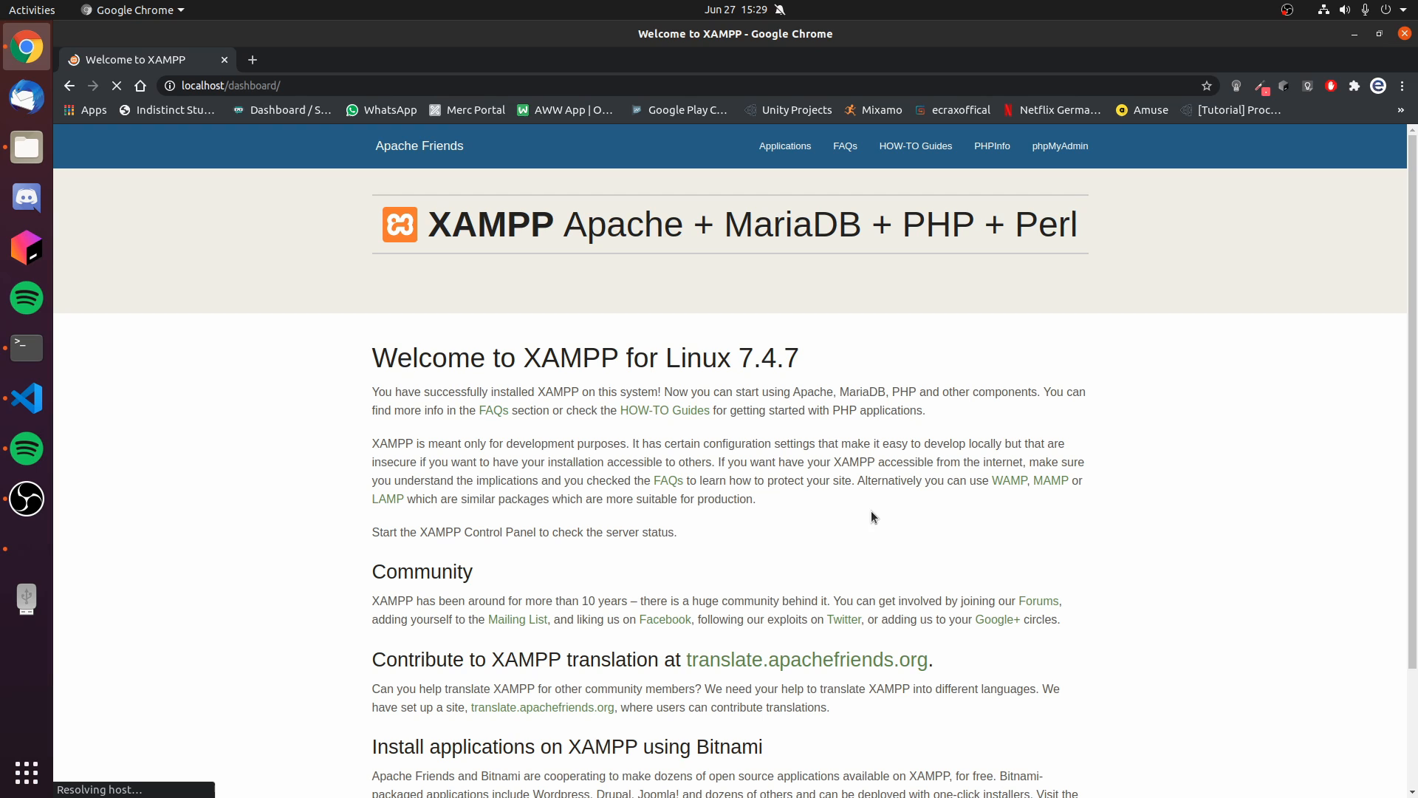
{"action": "left_click_drag", "start_coordinate": [389, 360], "coordinate": [489, 391]}
{"action": "left_click", "coordinate": [534, 387]}
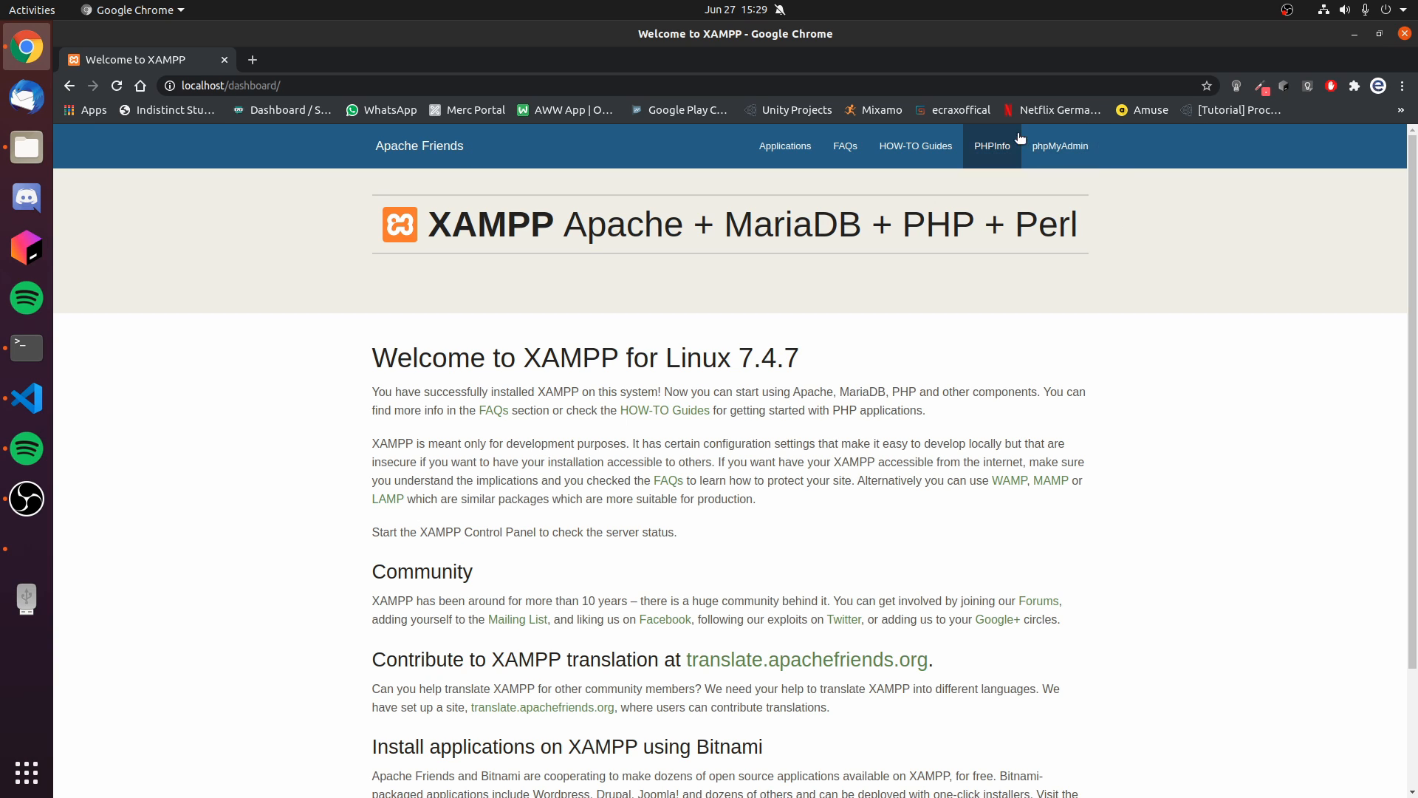
- Open phpMyAdmin from the XAMPP dashboard and return to the dashboard page
{"action": "left_click", "coordinate": [1056, 148]}
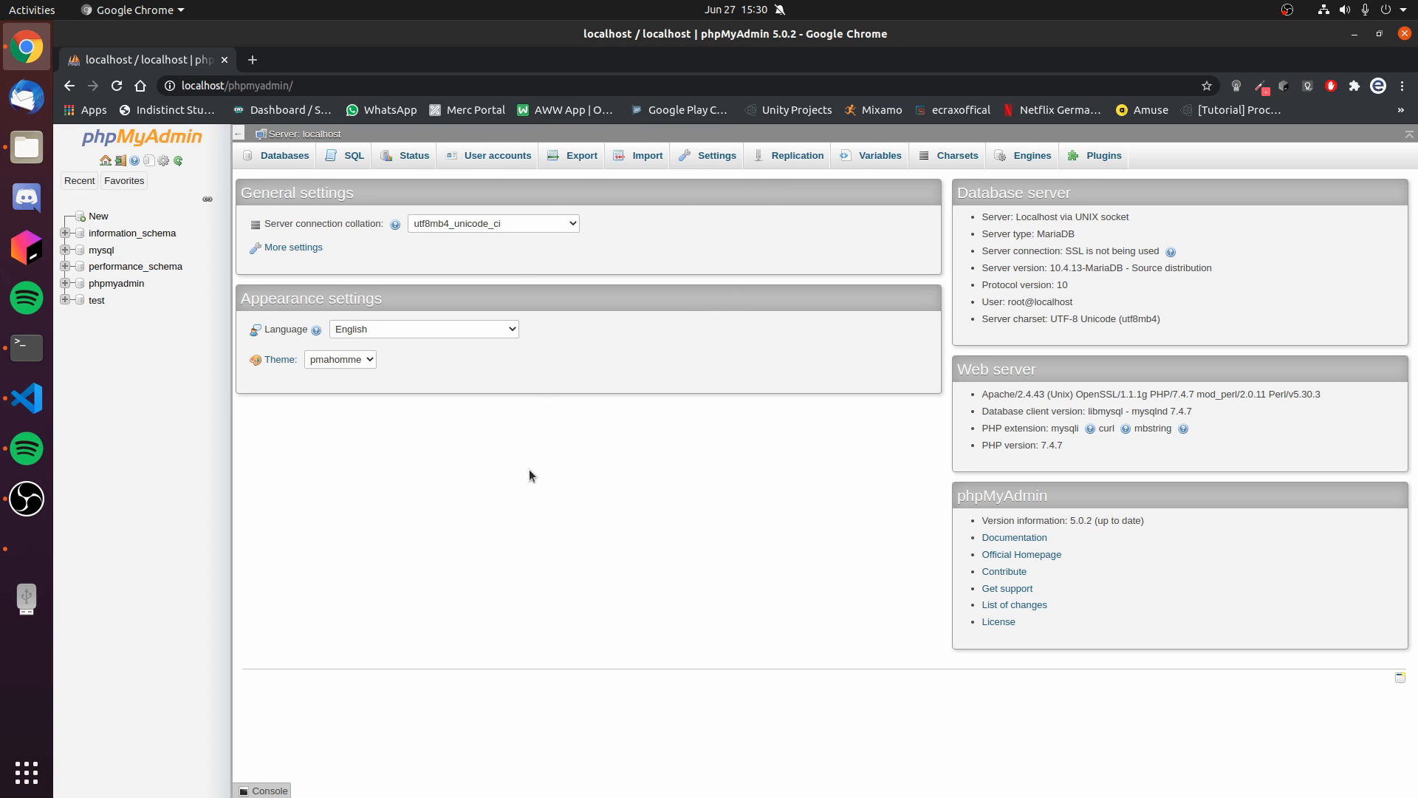
{"action": "left_click", "coordinate": [70, 87]}
{"action": "left_click_drag", "start_coordinate": [343, 336], "coordinate": [738, 575]}
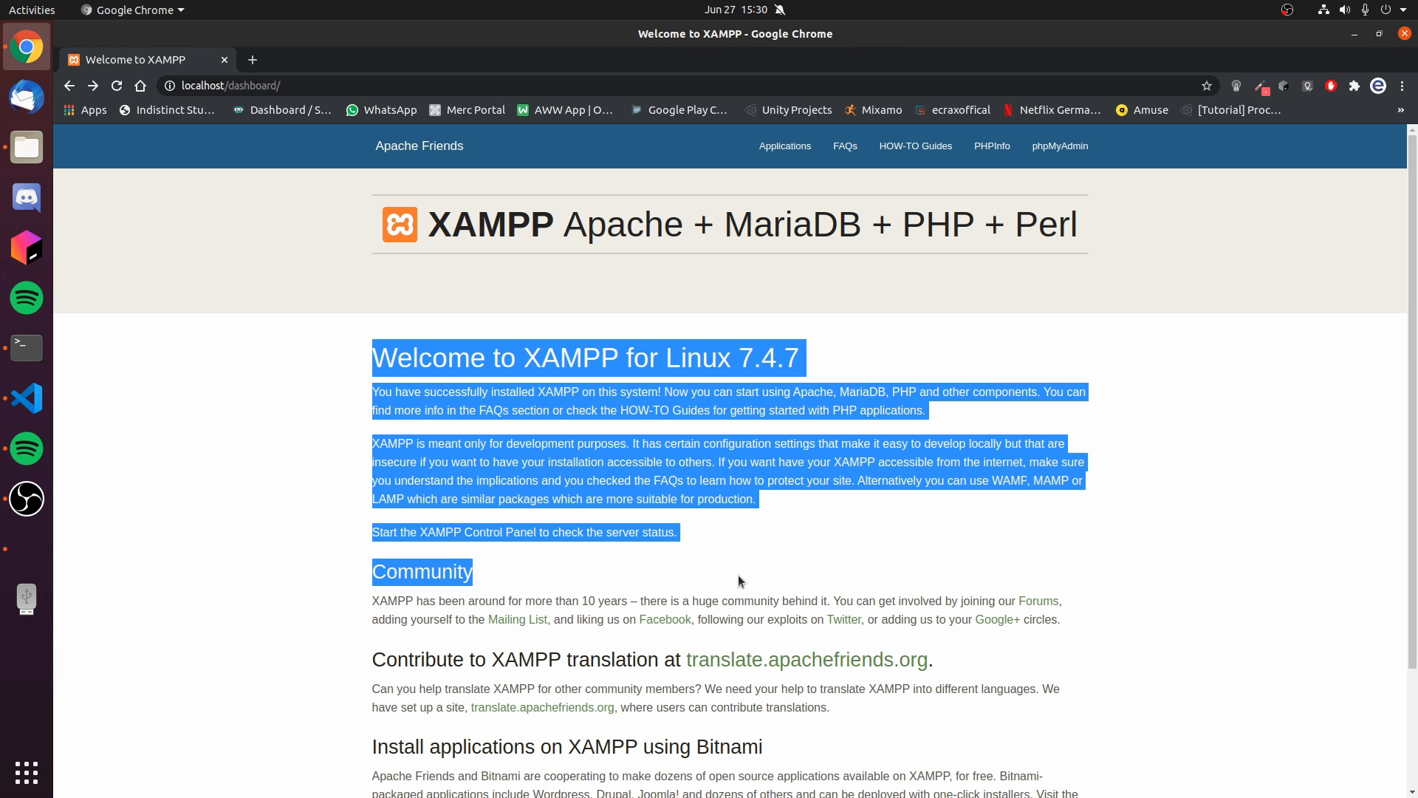
- Bring up the XAMPP manager over the localhost dashboard and check the status of the servers
{"action": "left_click", "coordinate": [742, 573]}
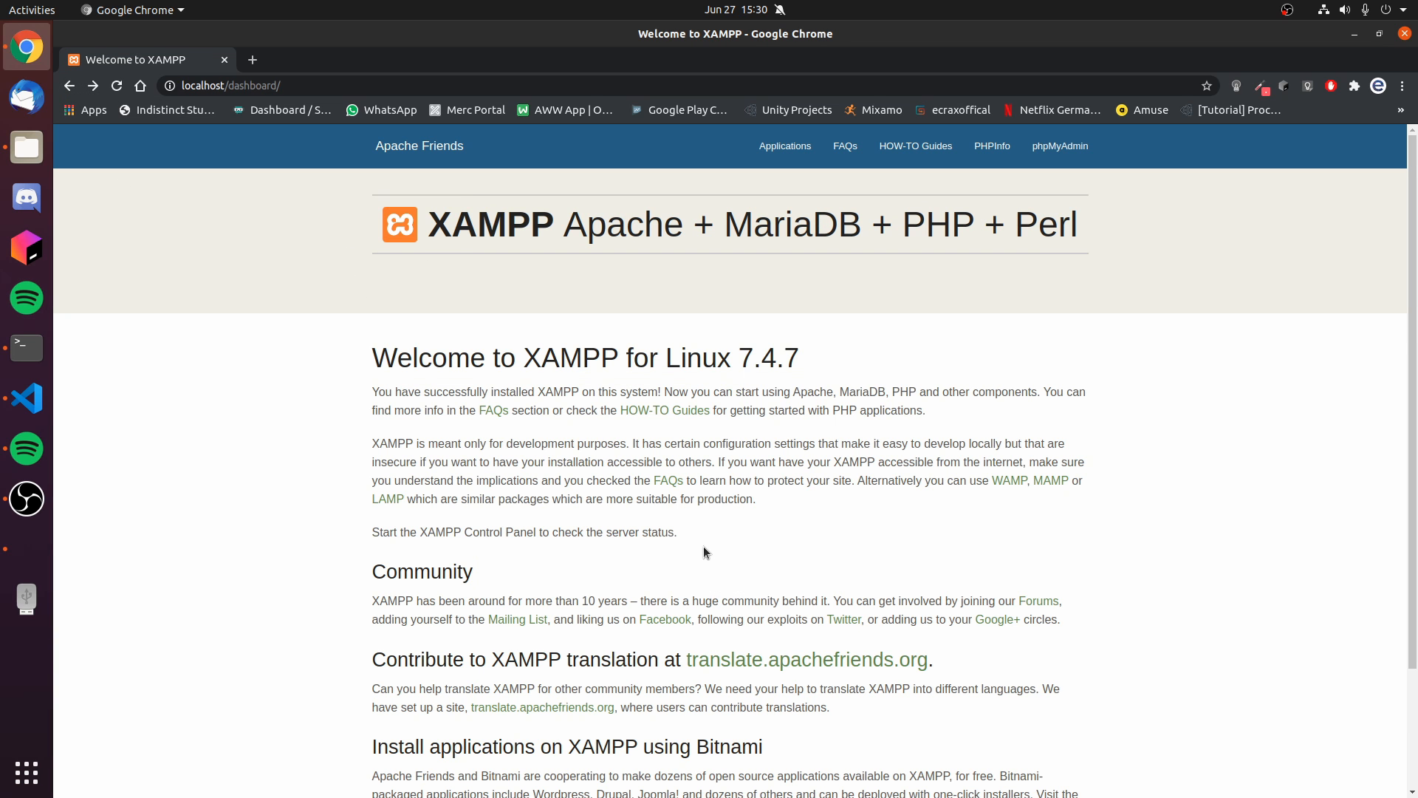
{"action": "left_click", "coordinate": [46, 557]}
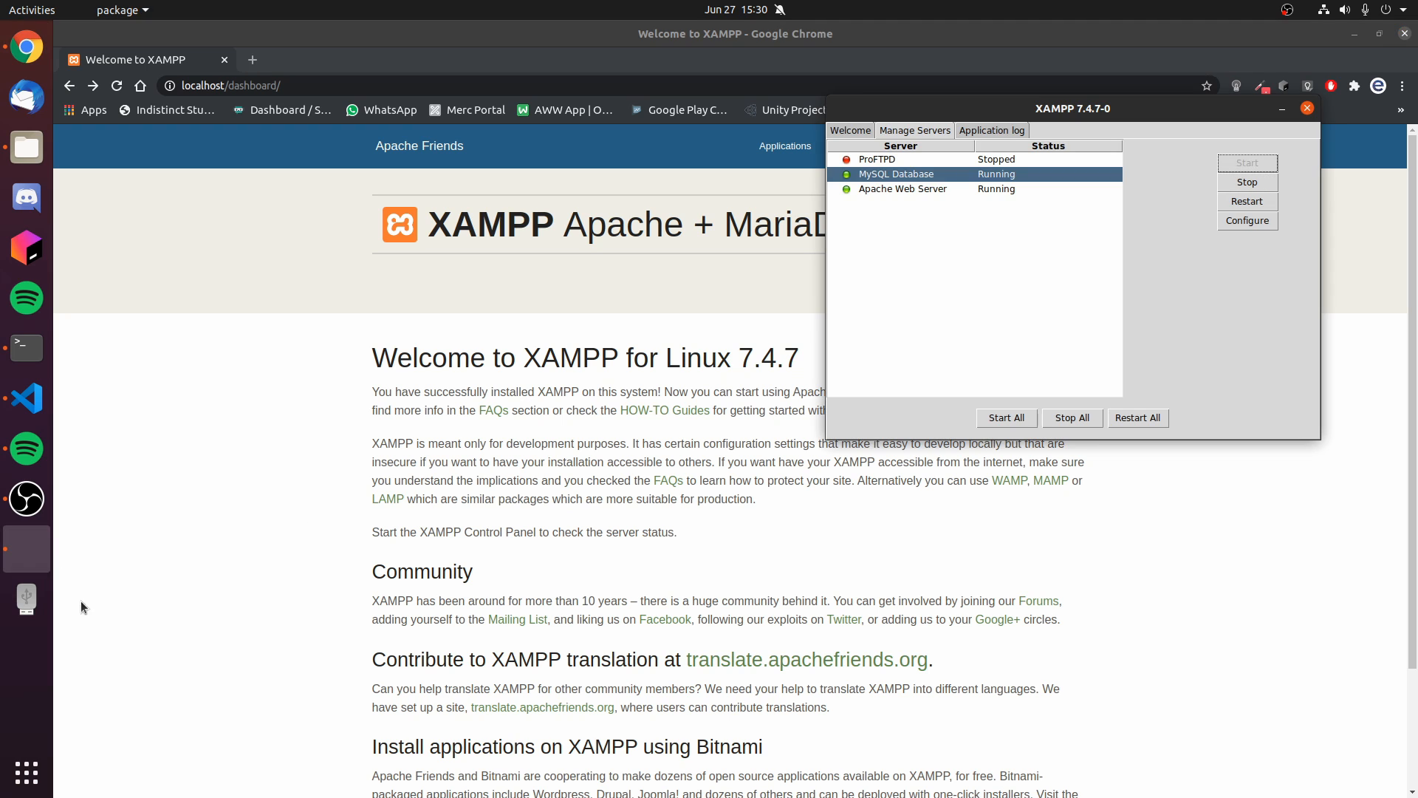
{"action": "left_click_drag", "start_coordinate": [1024, 99], "coordinate": [1032, 305]}
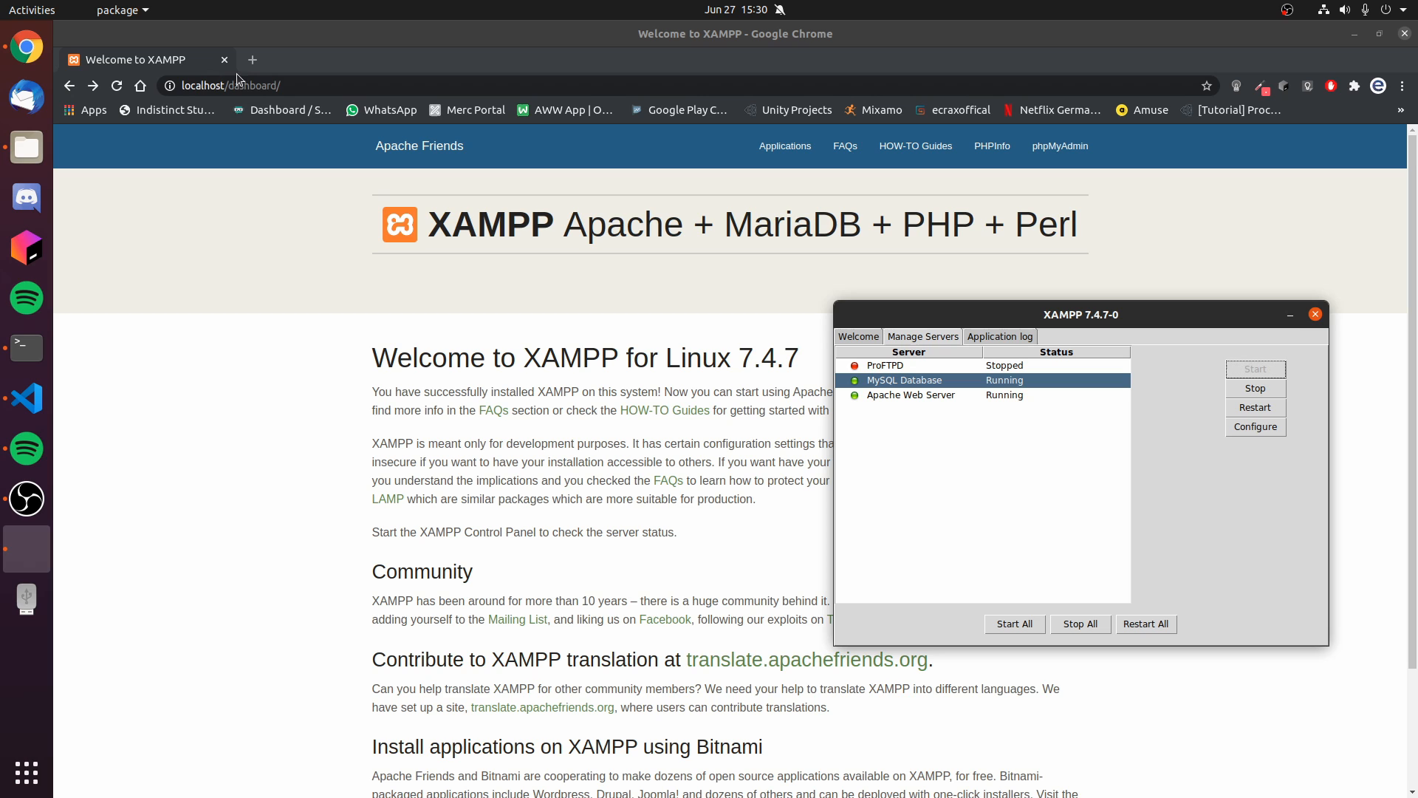
{"action": "left_click", "coordinate": [565, 237]}
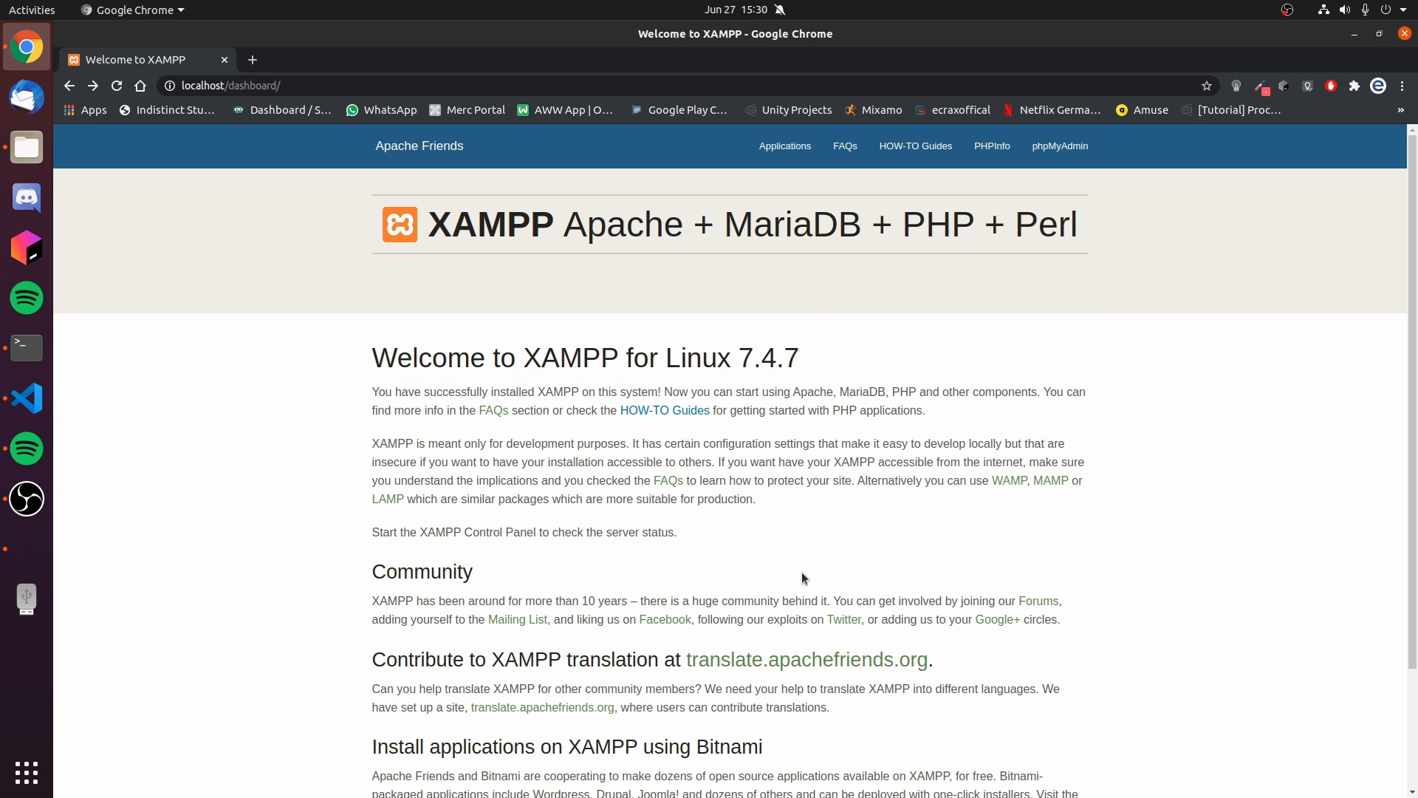
{"action": "left_click_drag", "start_coordinate": [693, 533], "coordinate": [362, 342]}
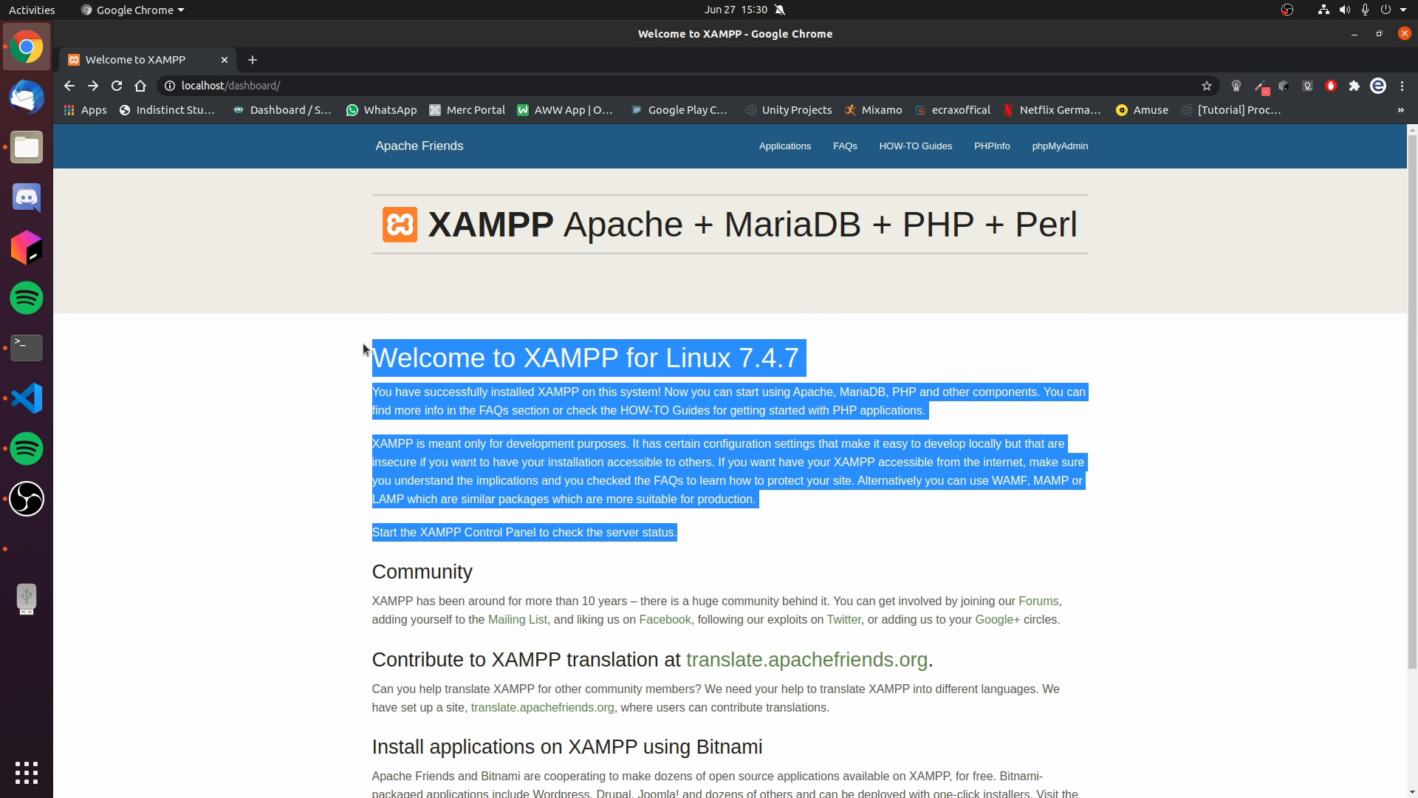
{"action": "left_click", "coordinate": [362, 343]}
{"action": "left_click", "coordinate": [27, 549]}
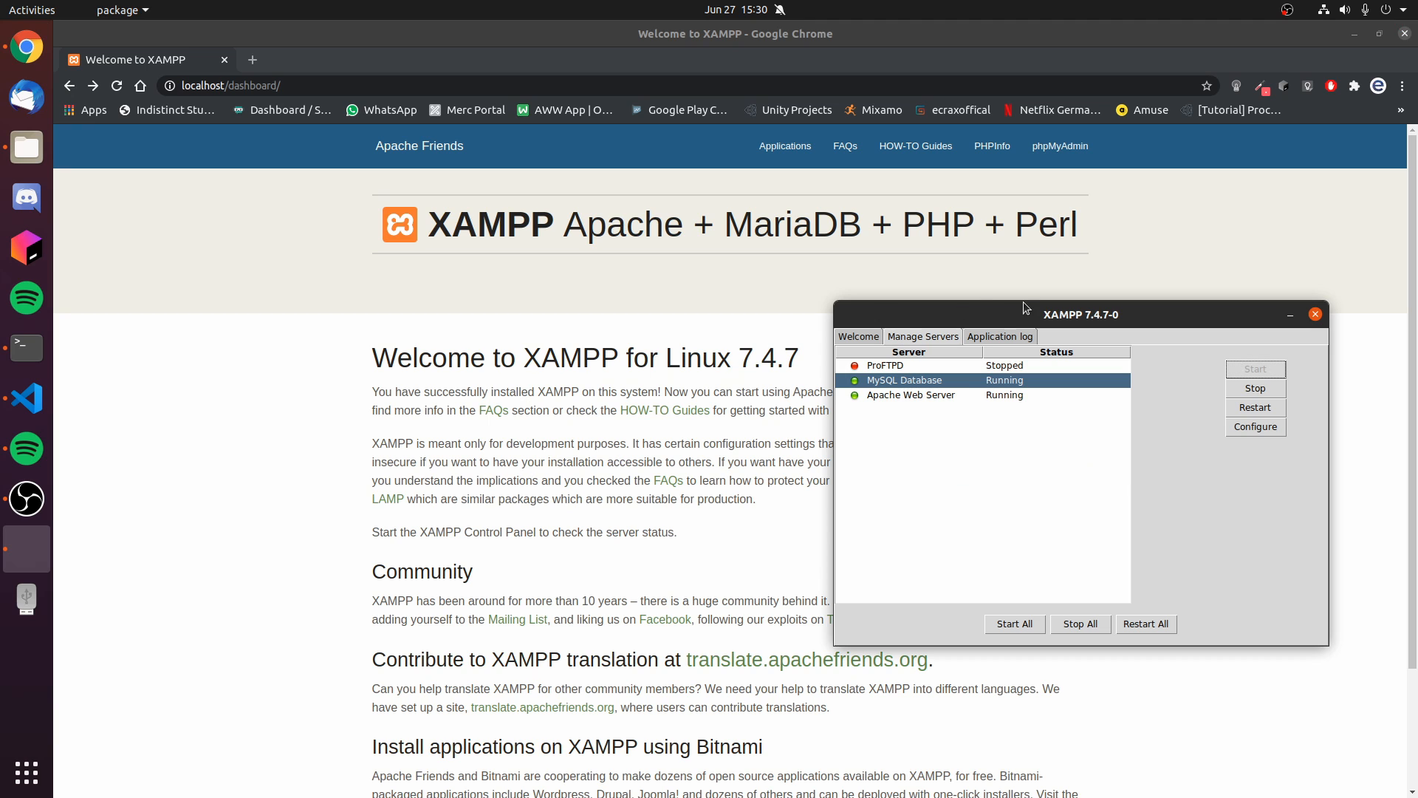
{"action": "mouse_move", "coordinate": [932, 325]}
{"action": "left_mouse_down"}
{"action": "mouse_move", "coordinate": [914, 347]}
{"action": "mouse_move", "coordinate": [941, 335]}
{"action": "left_mouse_up"}
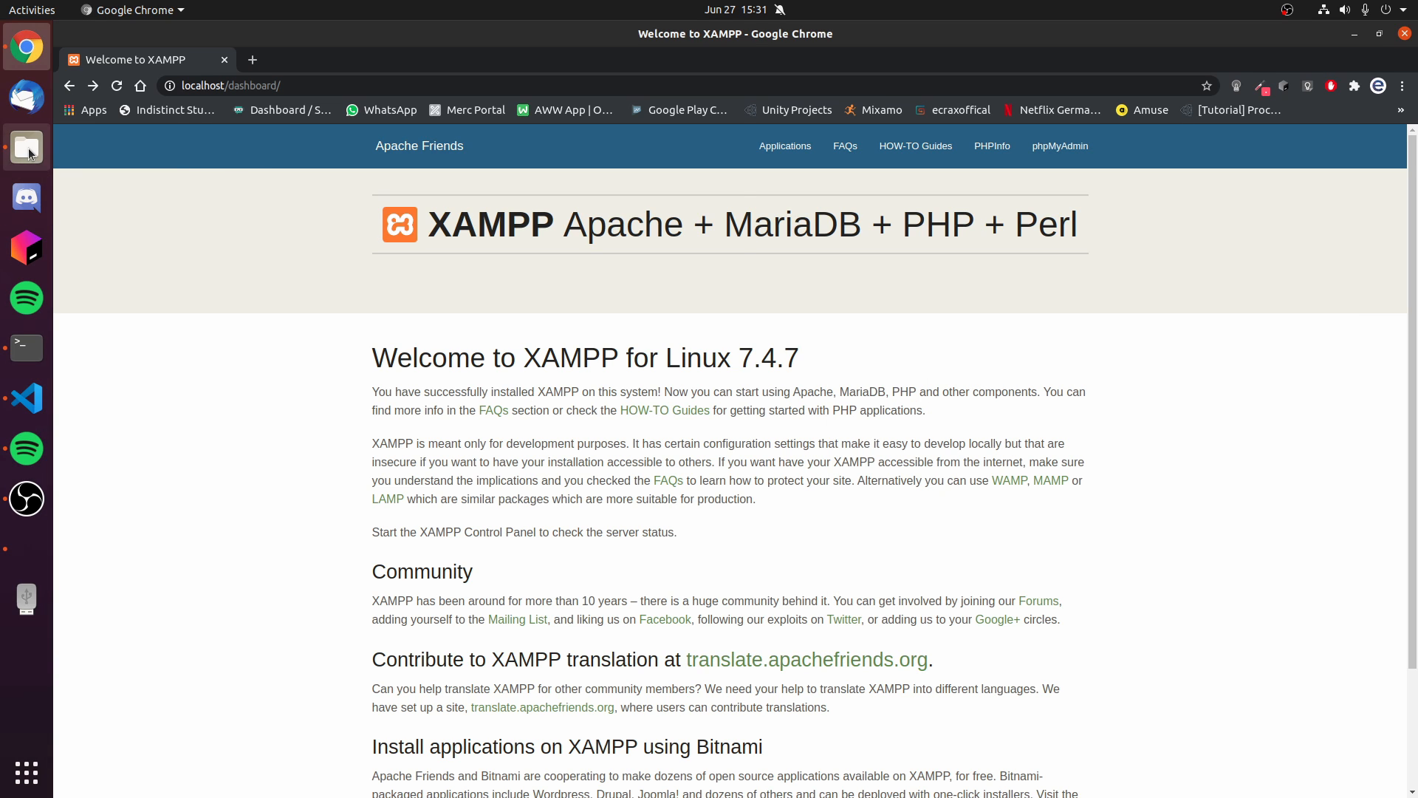
- Switch to the Files window, move it clear of the manager and open the htdocs folder in /opt/lampp
{"action": "left_click", "coordinate": [30, 150]}
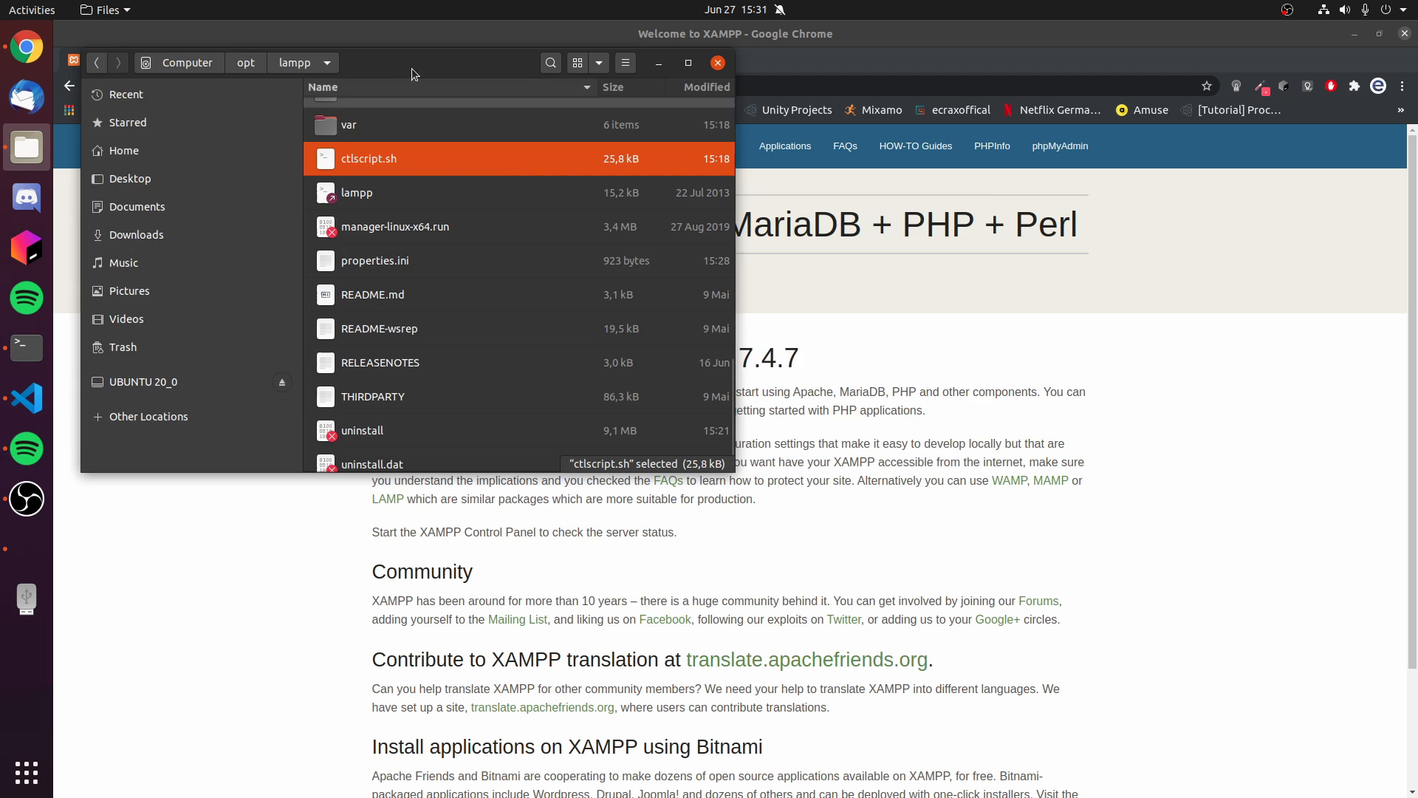
{"action": "left_click_drag", "start_coordinate": [414, 74], "coordinate": [665, 216]}
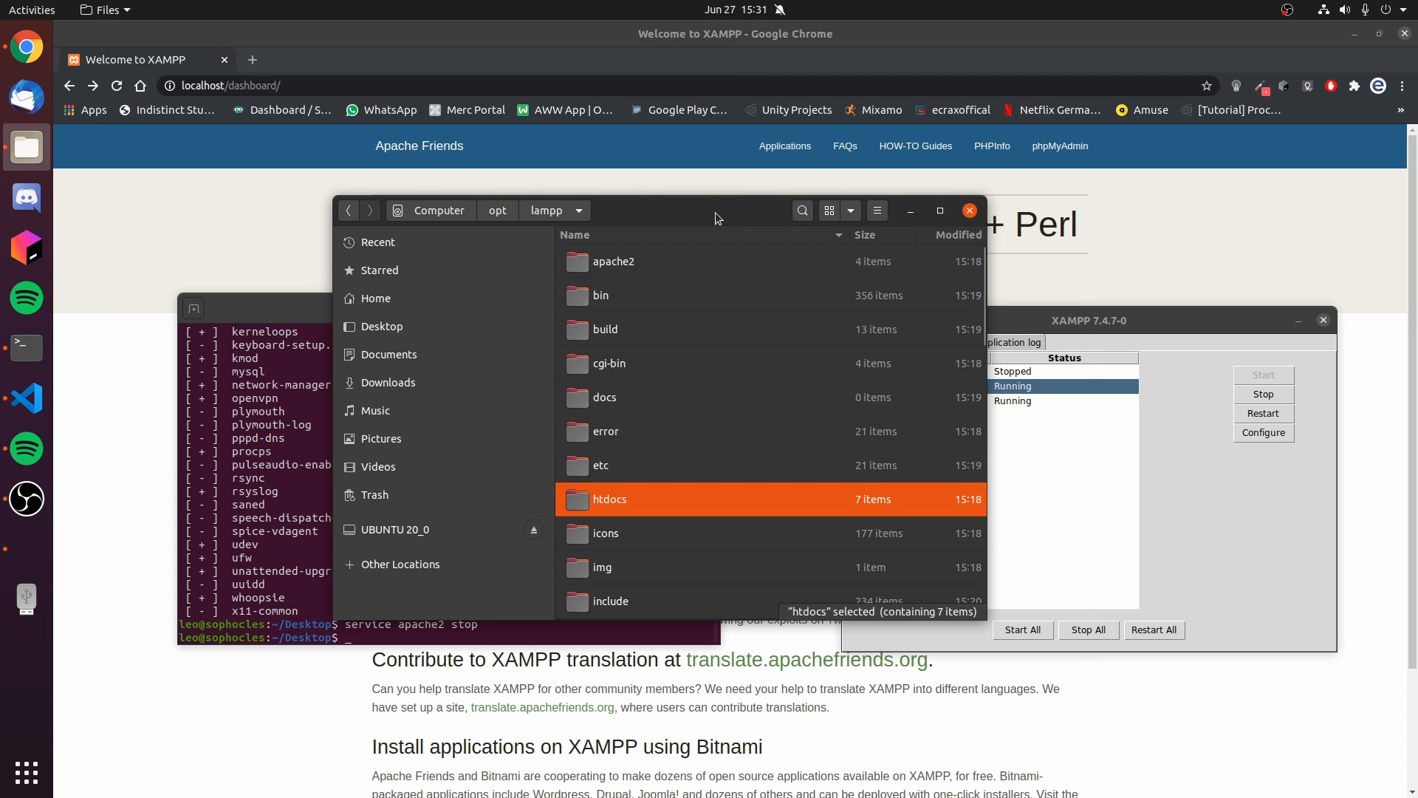
{"action": "left_click_drag", "start_coordinate": [715, 211], "coordinate": [805, 252]}
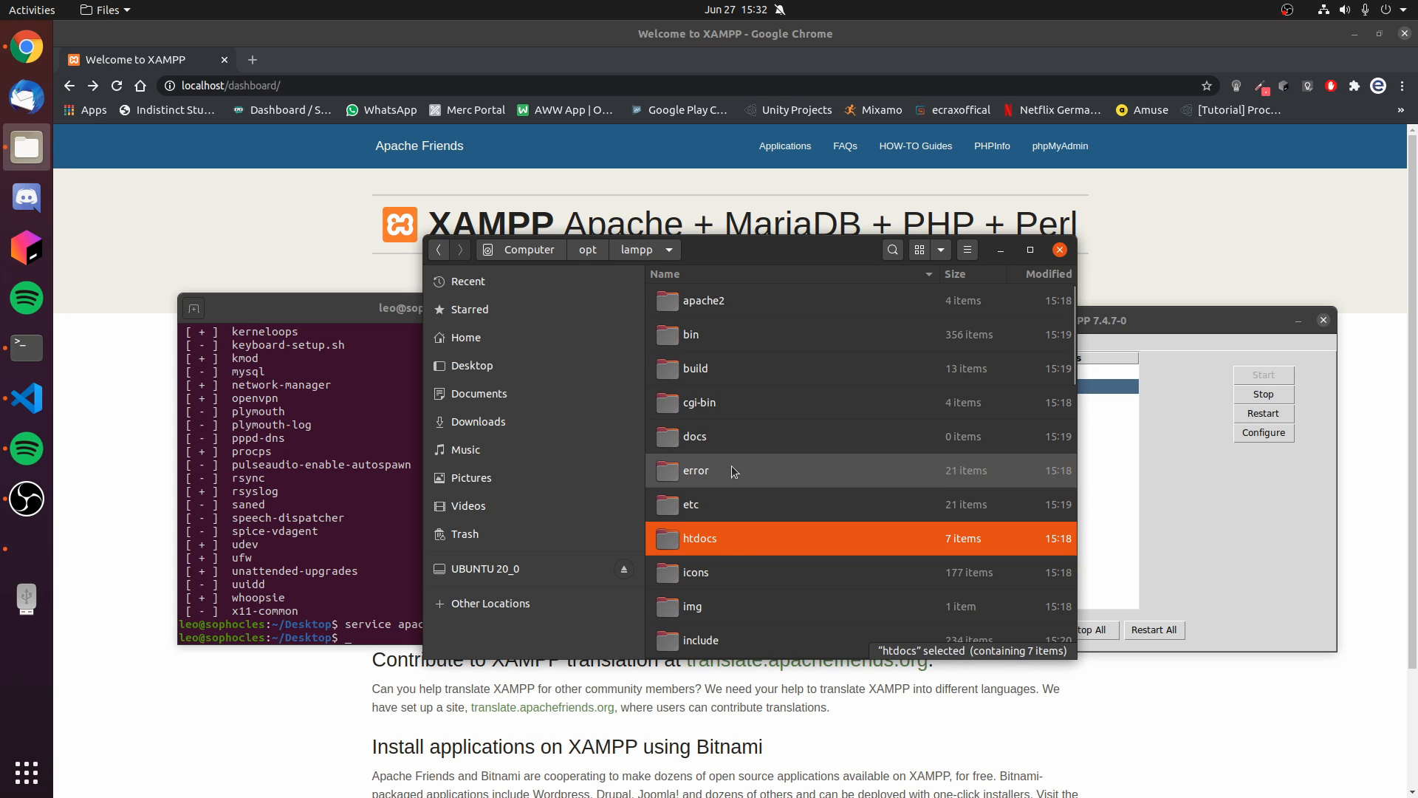
{"action": "double_click", "coordinate": [737, 546]}
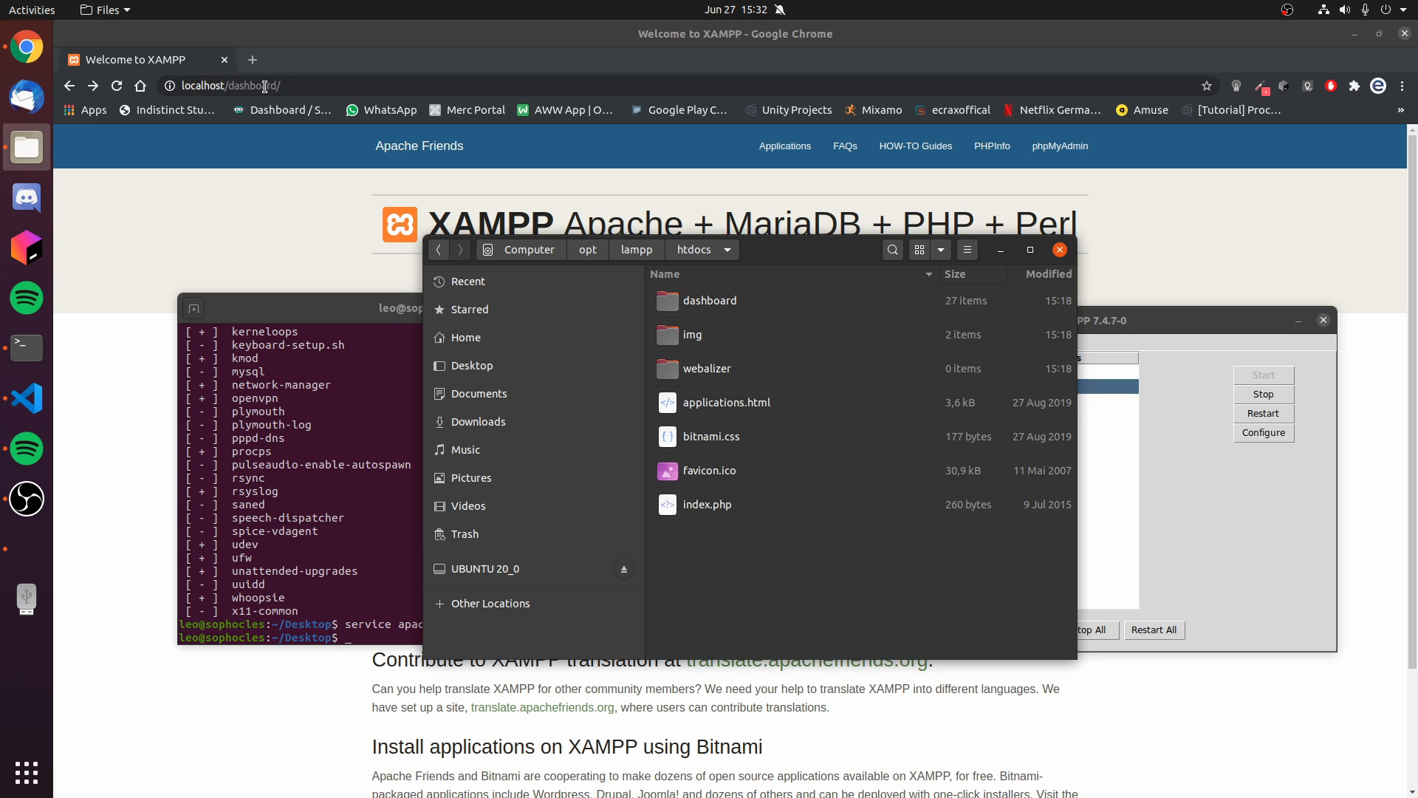
- Check whether a new folder can be created inside htdocs
{"action": "left_click", "coordinate": [990, 716]}
{"action": "right_click", "coordinate": [764, 560]}
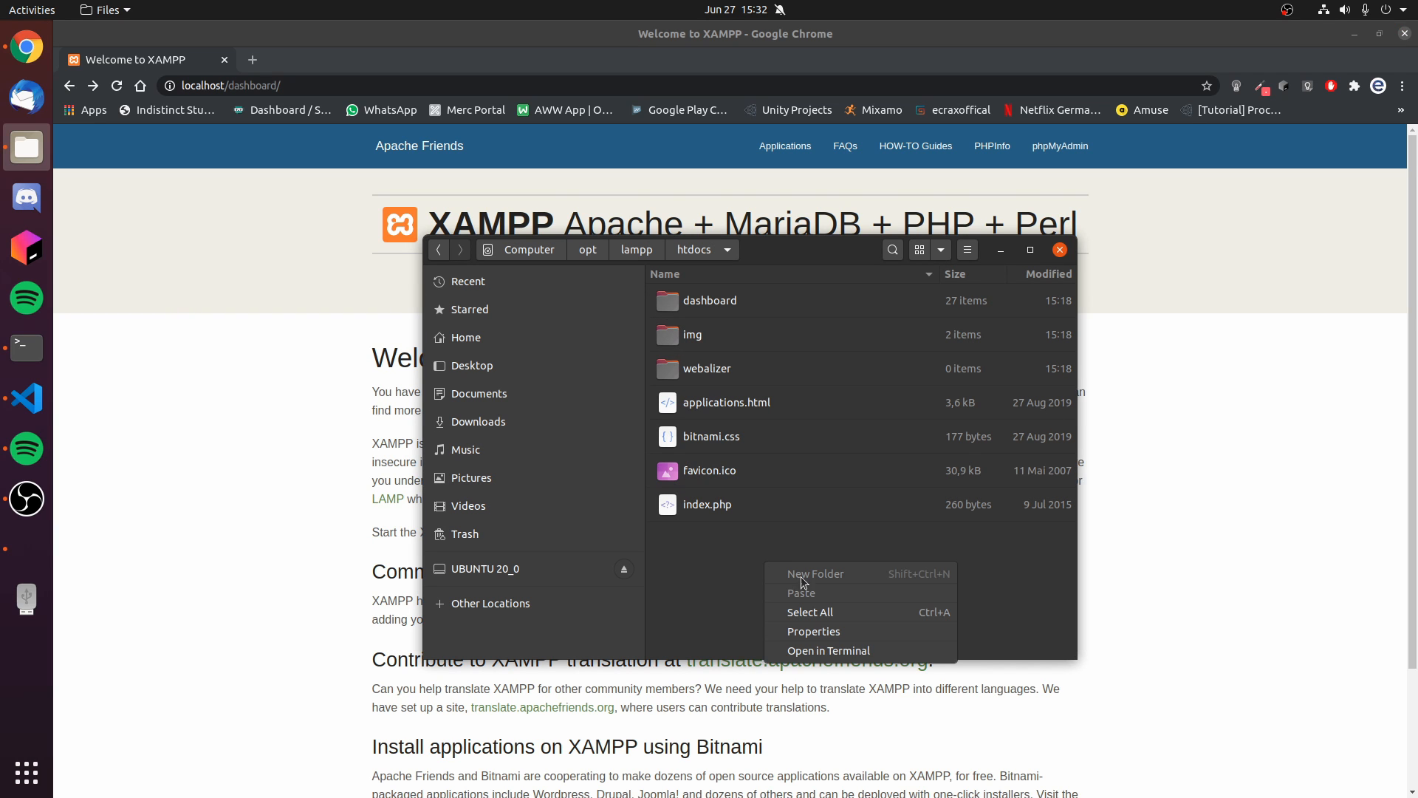
{"action": "left_click", "coordinate": [704, 561]}
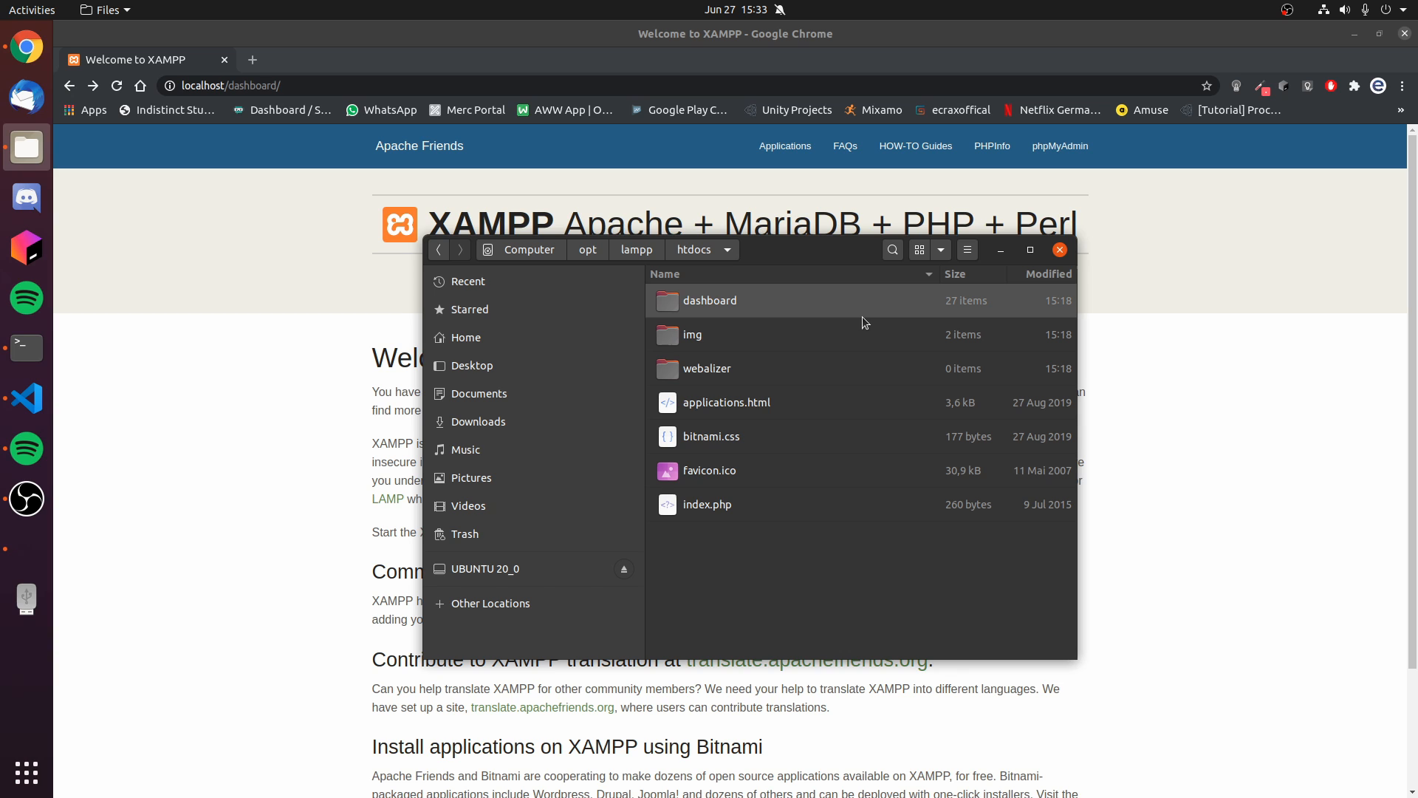
{"action": "right_click", "coordinate": [743, 531]}
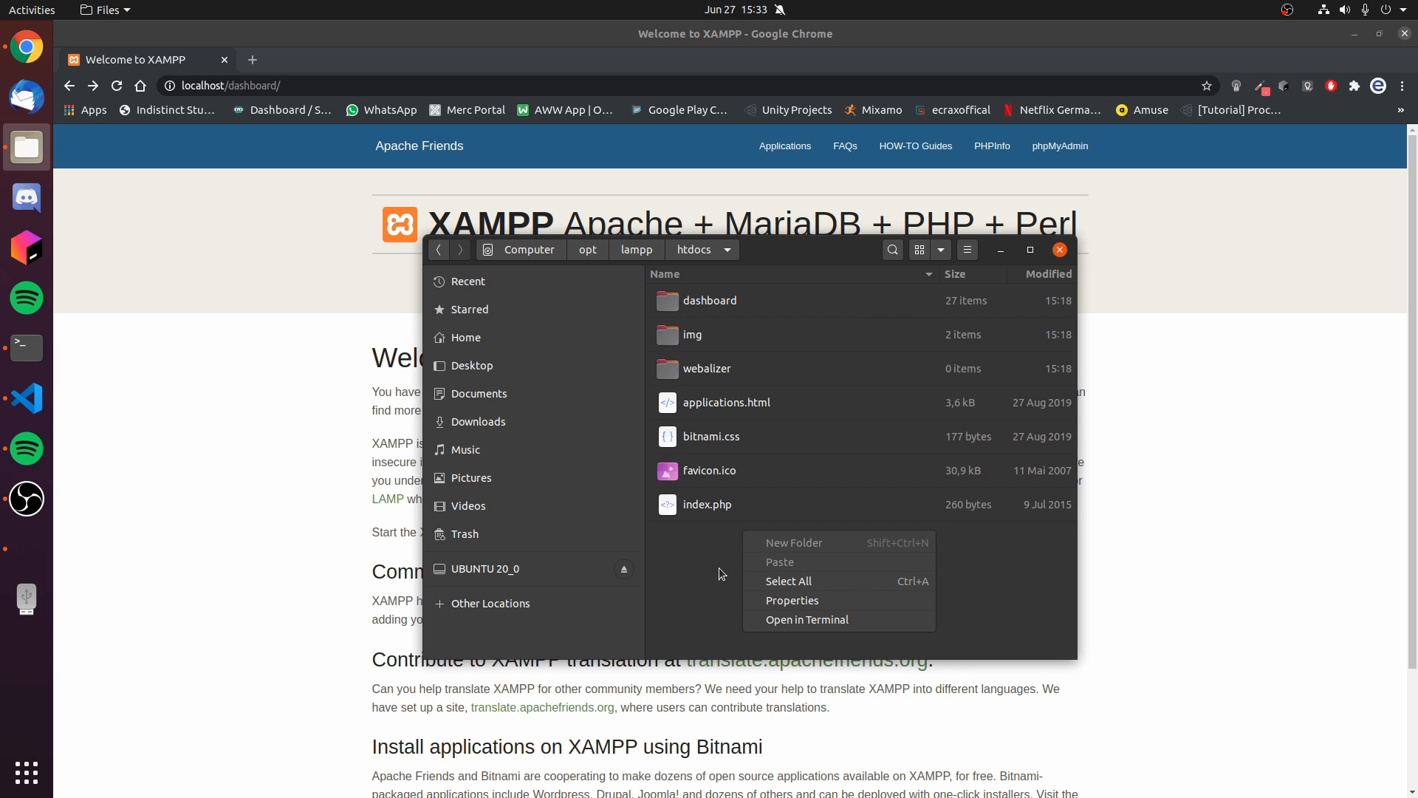
{"action": "left_click", "coordinate": [720, 567]}
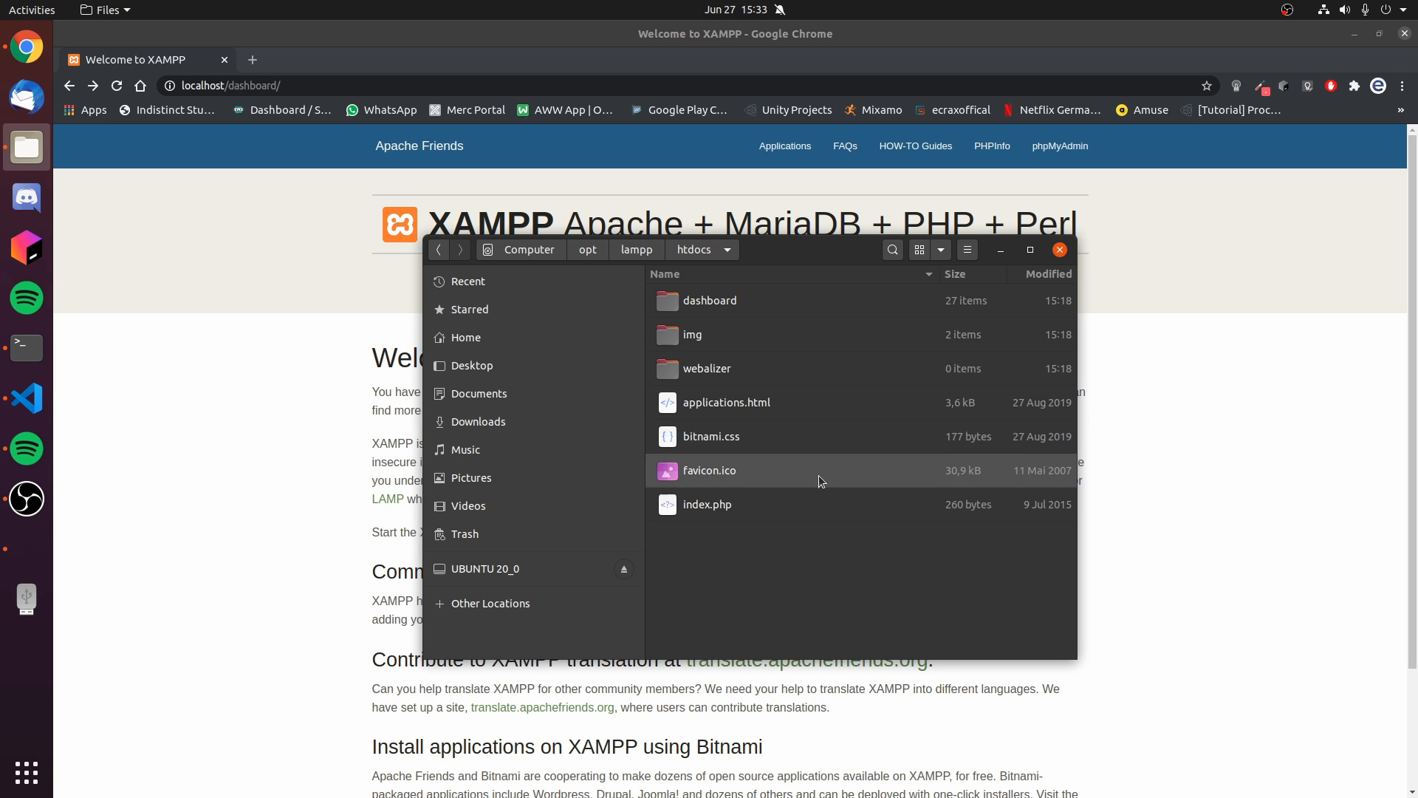
- Look through the files in the dashboard folder and return to htdocs
{"action": "double_click", "coordinate": [738, 307]}
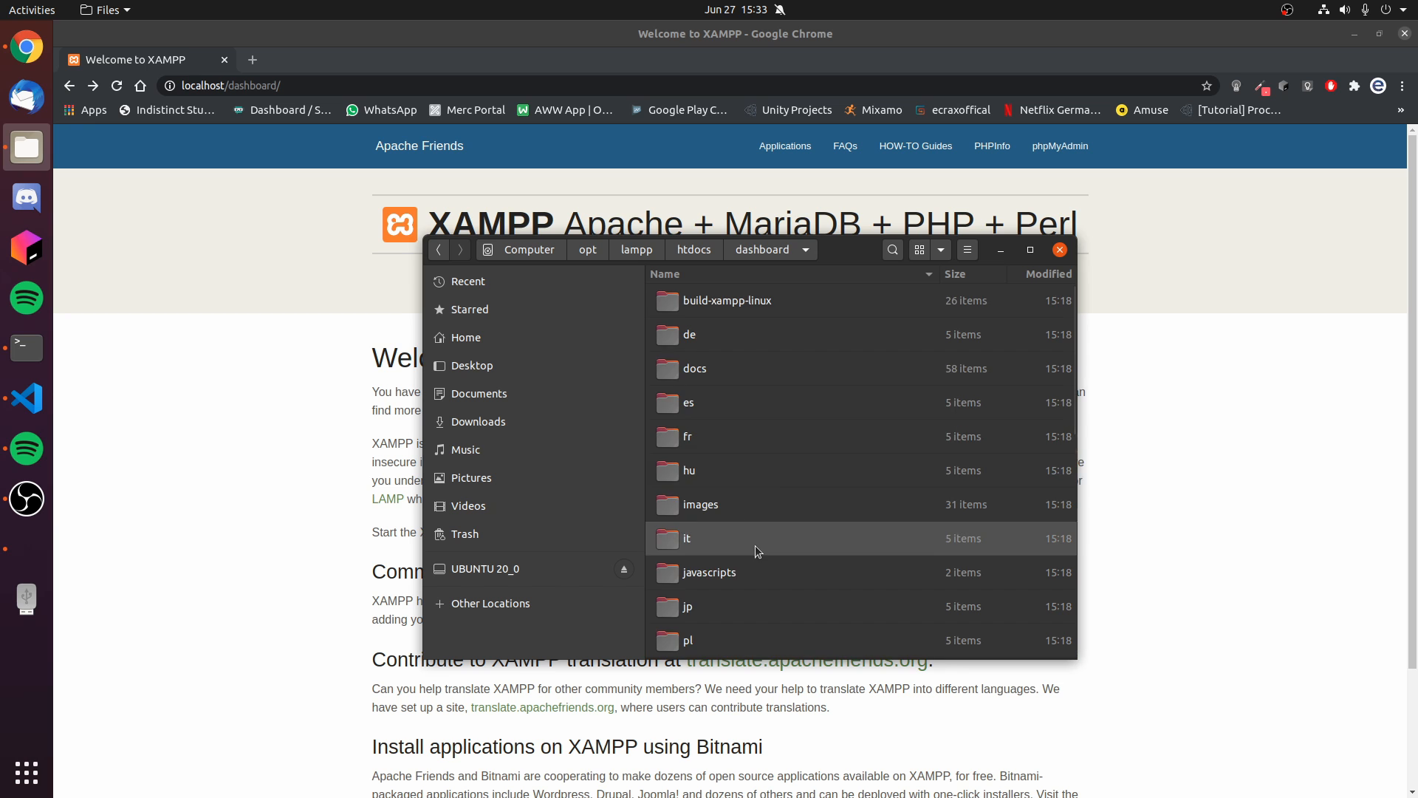
{"action": "scroll", "coordinate": [705, 432], "scroll_direction": "down", "scroll_amount": 10}
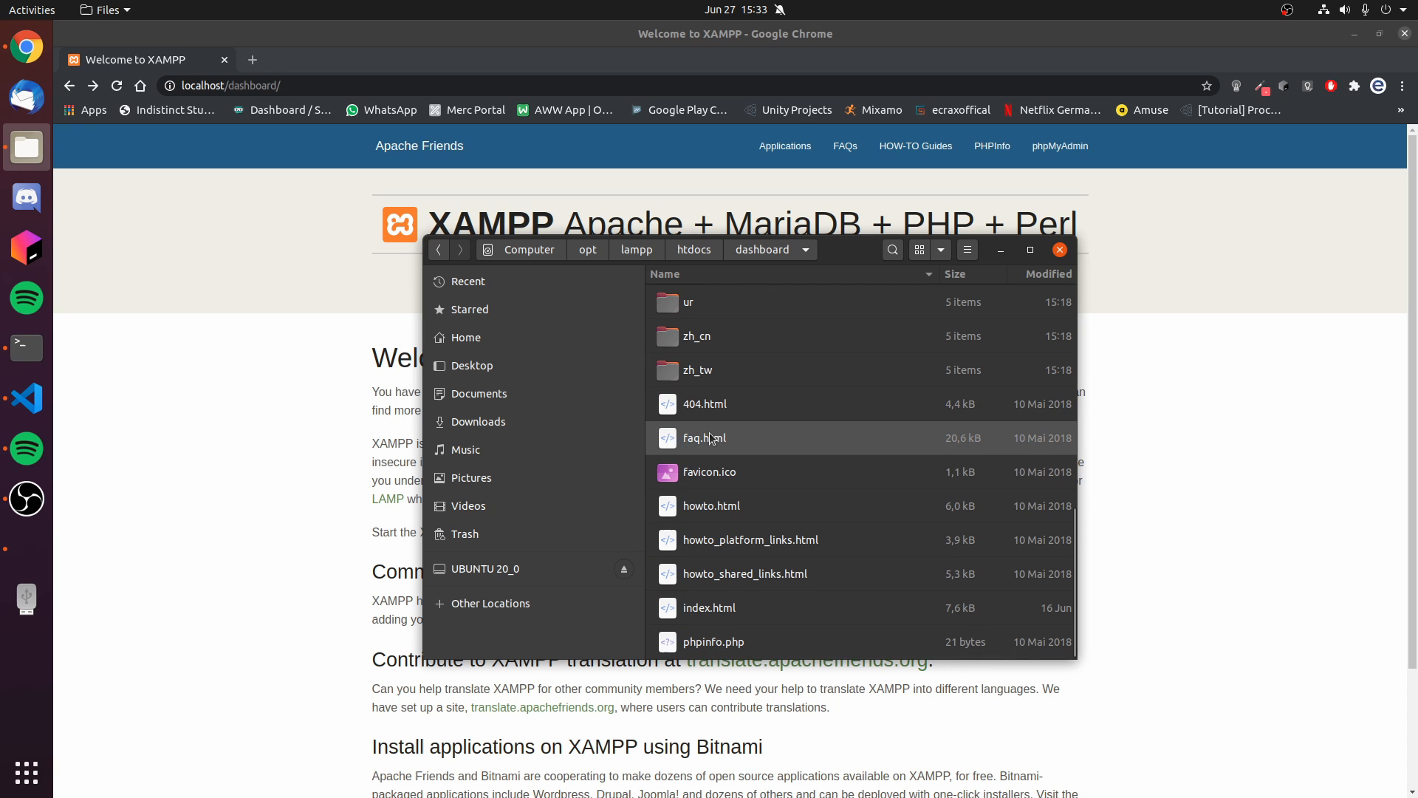
{"action": "left_click", "coordinate": [695, 251]}
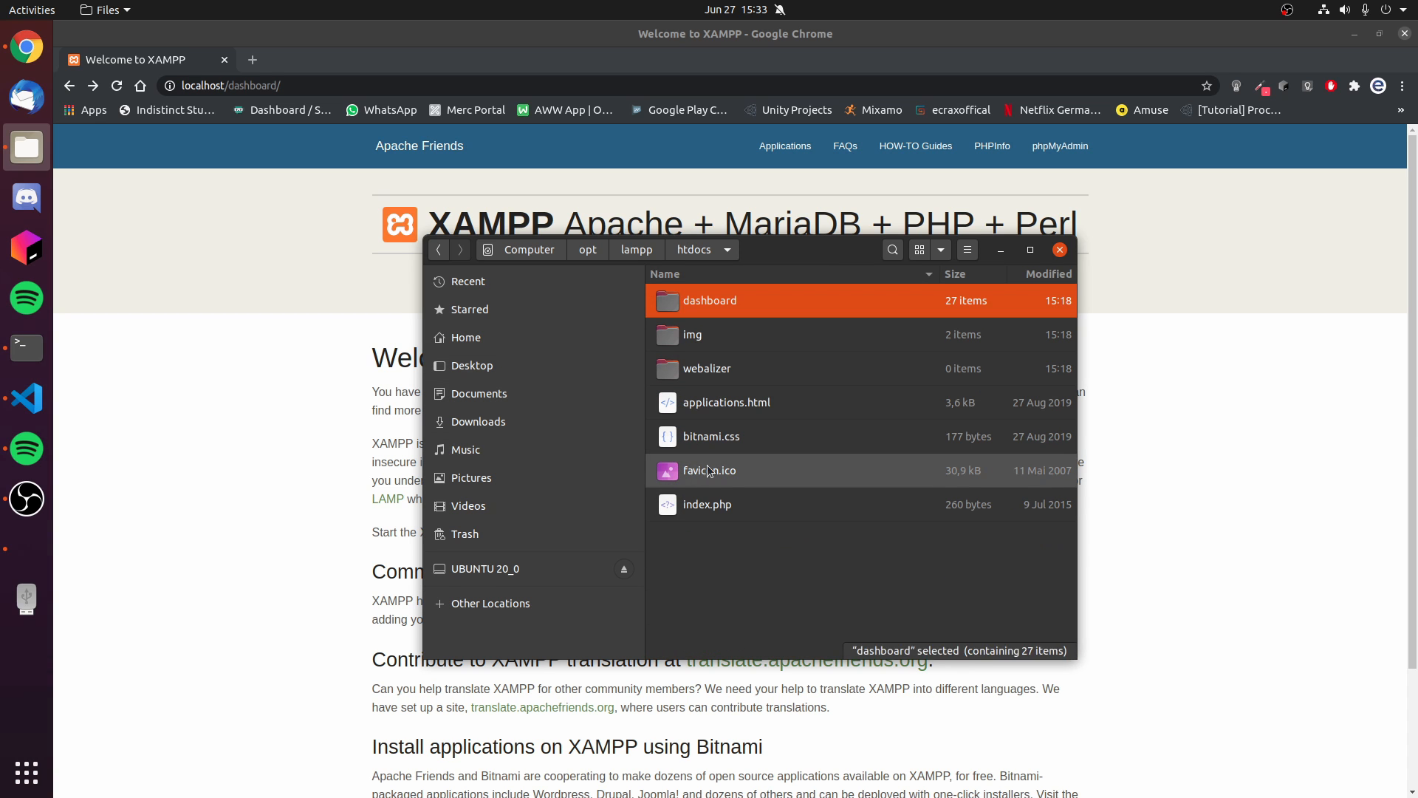
{"action": "left_click", "coordinate": [737, 568]}
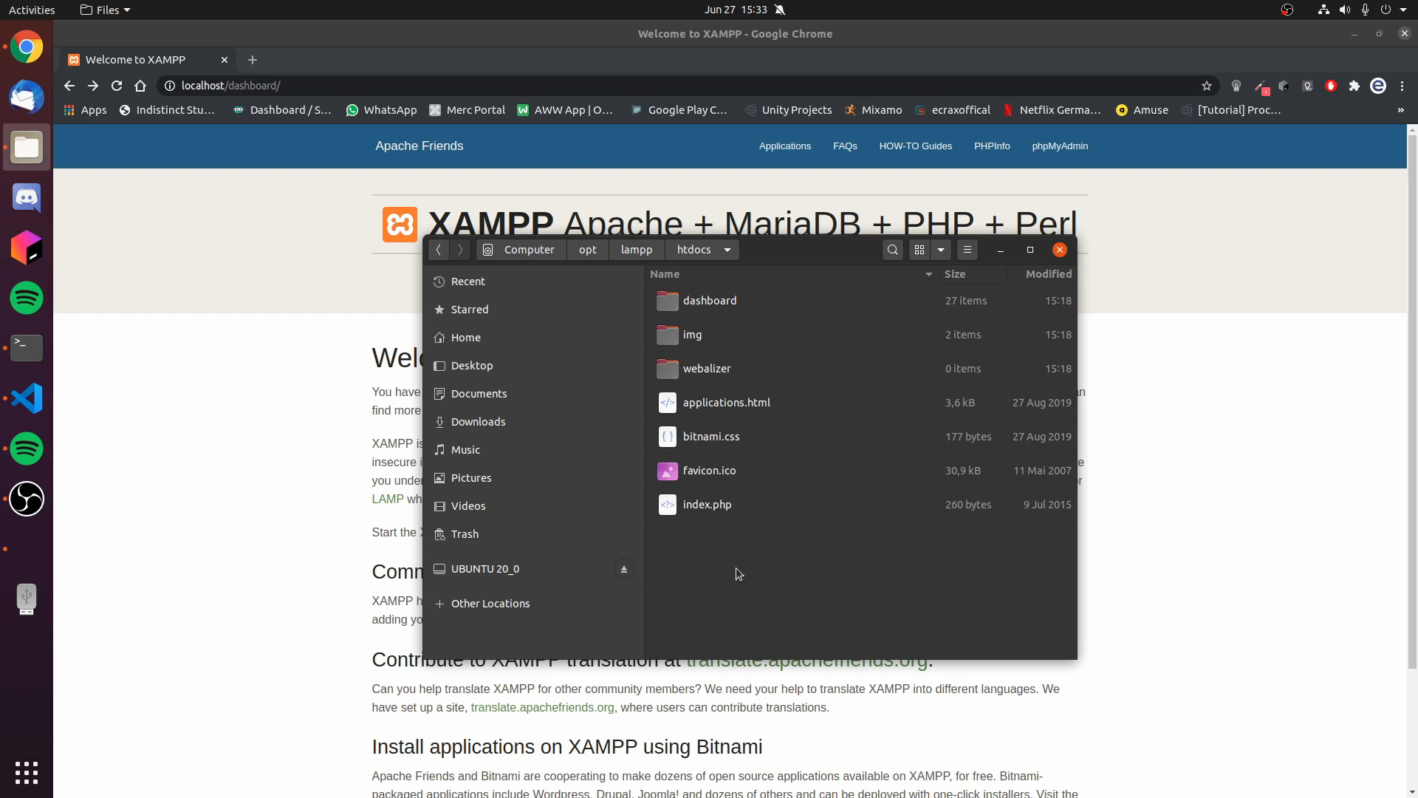